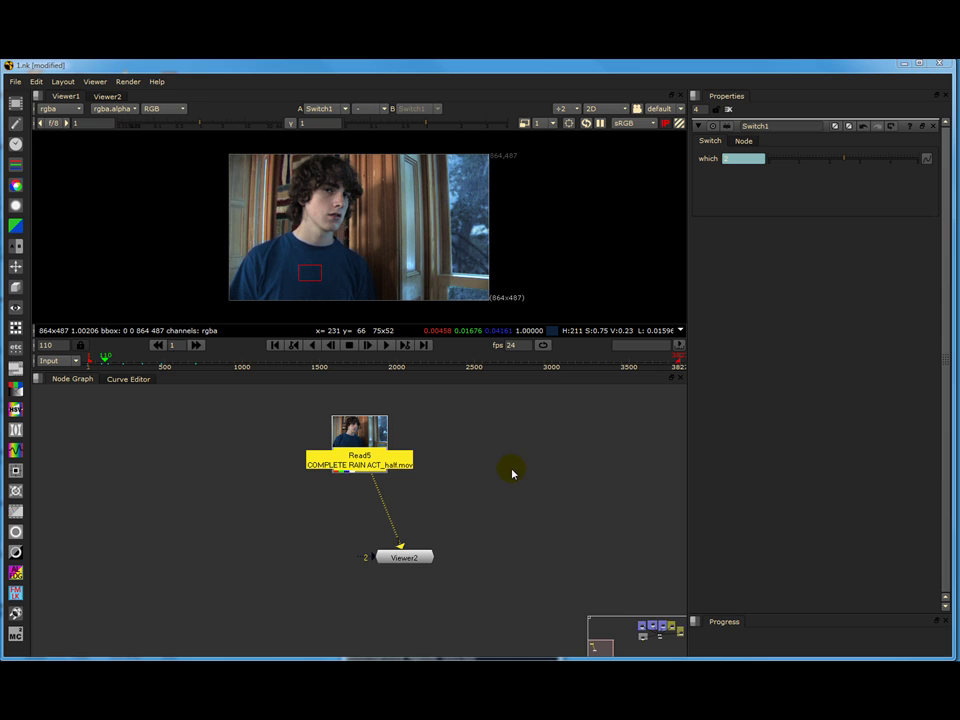
# - Zoom the Node Graph slightly and shift the Read5 node a little to the left
pyautogui.scroll(1, 352, 430)
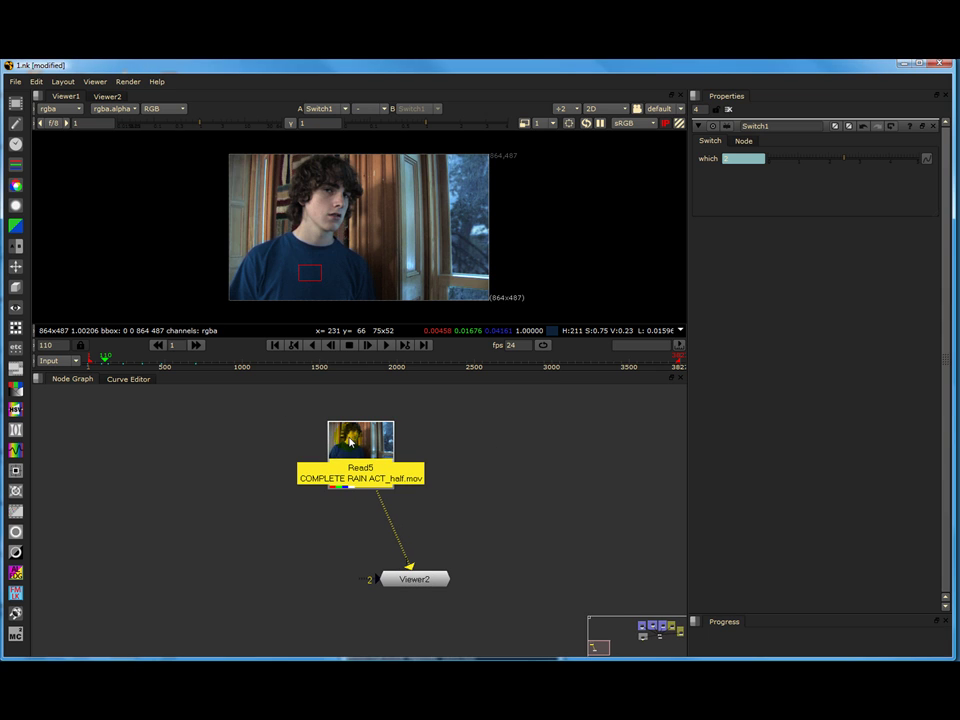
pyautogui.moveTo(372, 452); pyautogui.dragTo(352, 456)
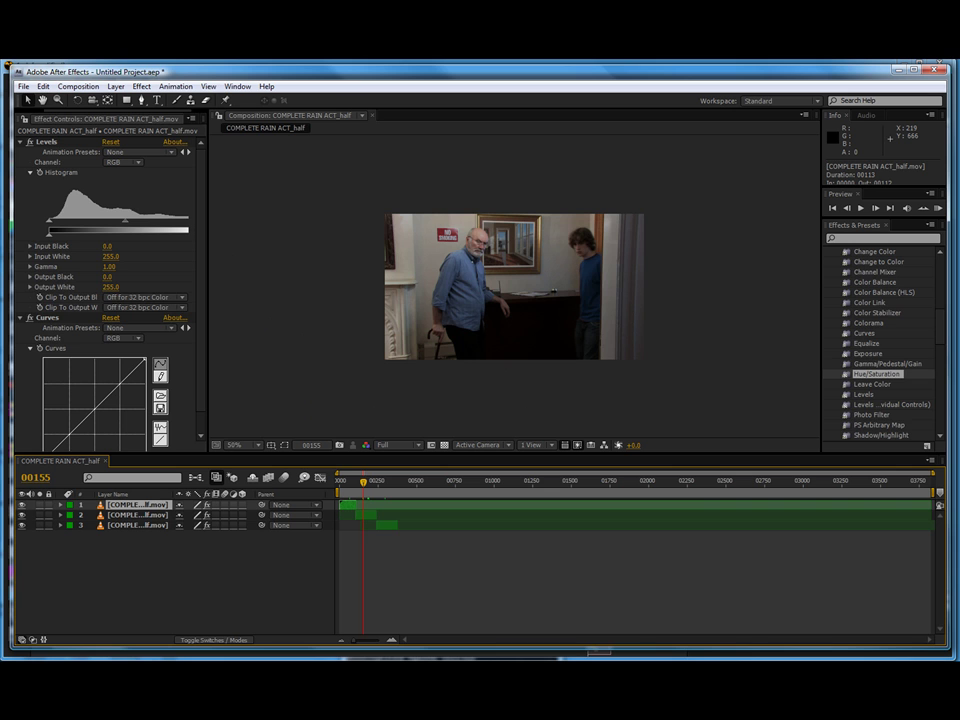
# - Scrub the After Effects time ruler between frames 27 and 229 to review the shots
pyautogui.click(343, 487)
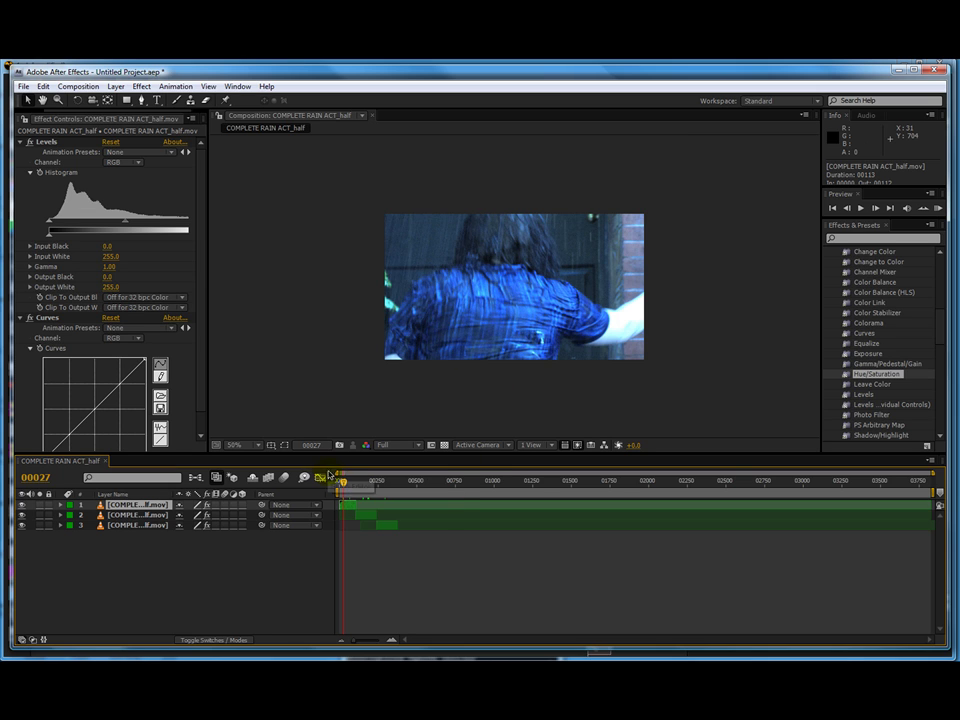
pyautogui.click(357, 486)
pyautogui.click(351, 487)
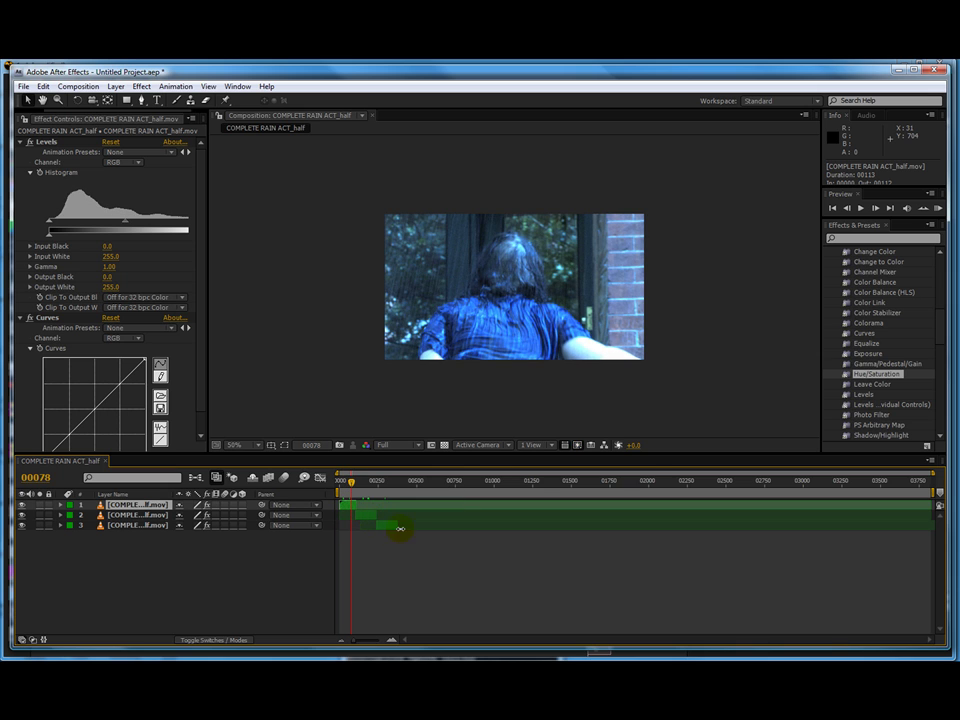
pyautogui.moveTo(352, 486)
pyautogui.mouseDown()
pyautogui.moveTo(374, 488)
pyautogui.moveTo(352, 490)
pyautogui.mouseUp()
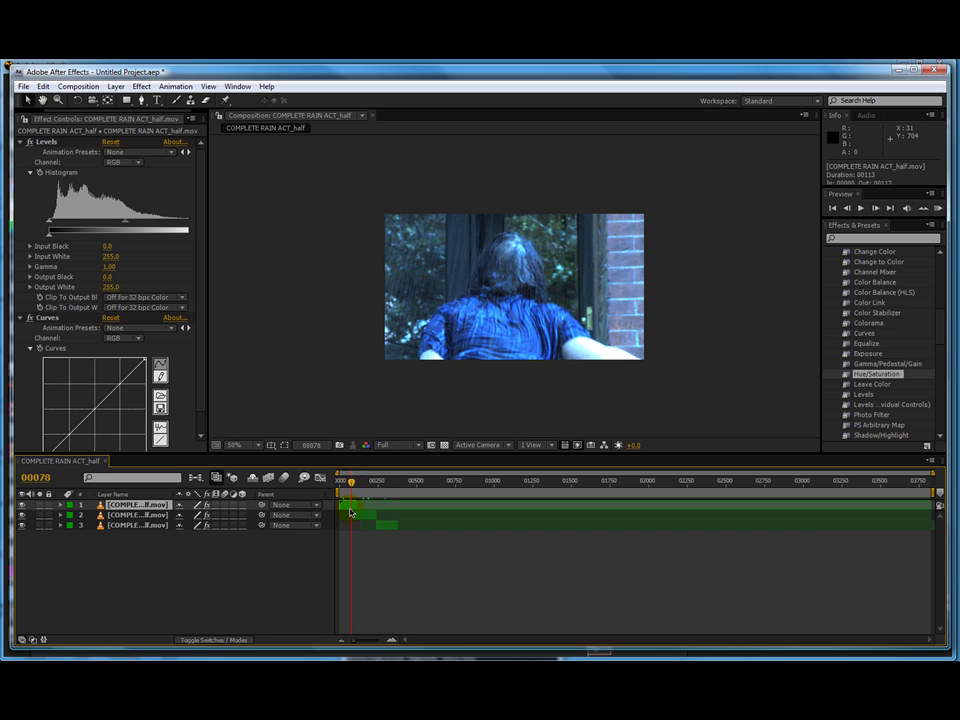
pyautogui.moveTo(346, 487)
pyautogui.mouseDown()
pyautogui.moveTo(375, 491)
pyautogui.moveTo(363, 491)
pyautogui.mouseUp()
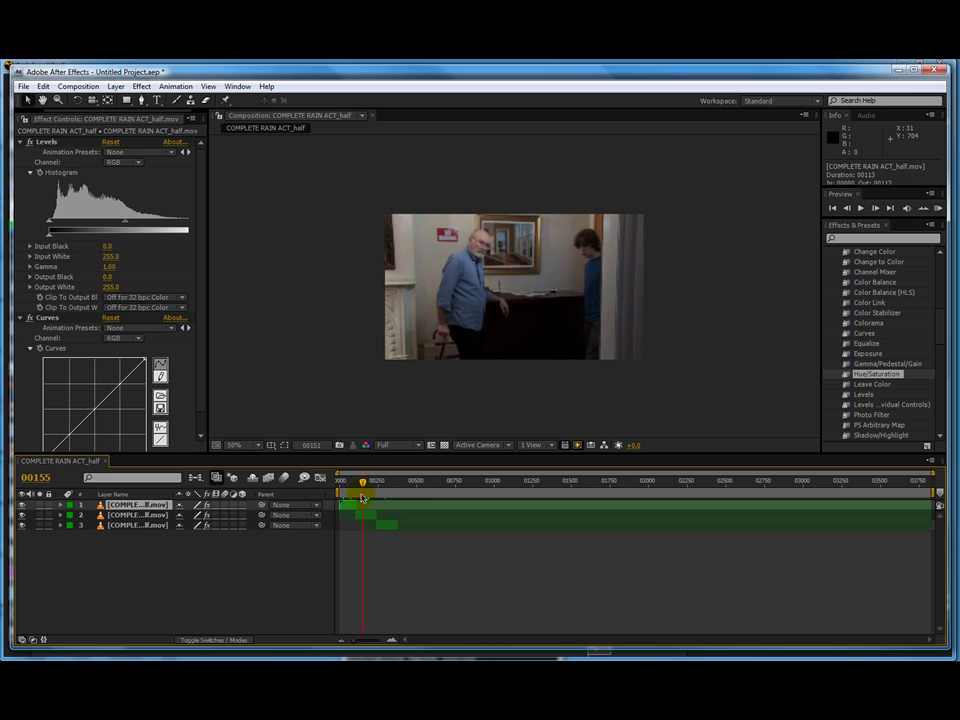
# - Apply Hue/Saturation to layer 2 and the Curves effect to layer 3
pyautogui.click(857, 377)
pyautogui.moveTo(857, 377); pyautogui.dragTo(366, 515)
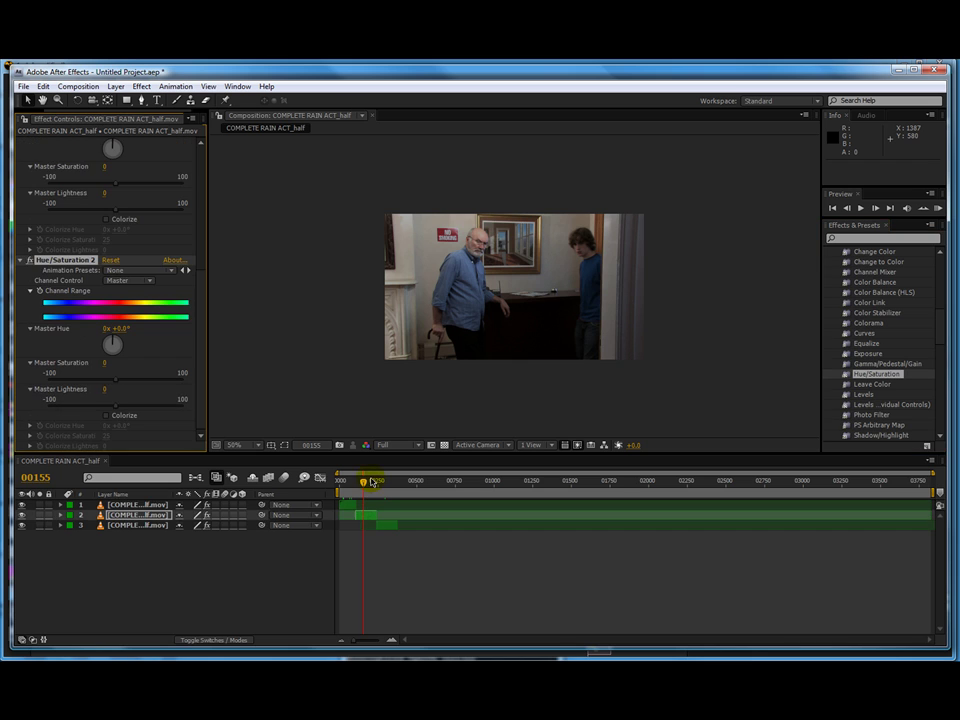
pyautogui.click(371, 485)
pyautogui.click(385, 485)
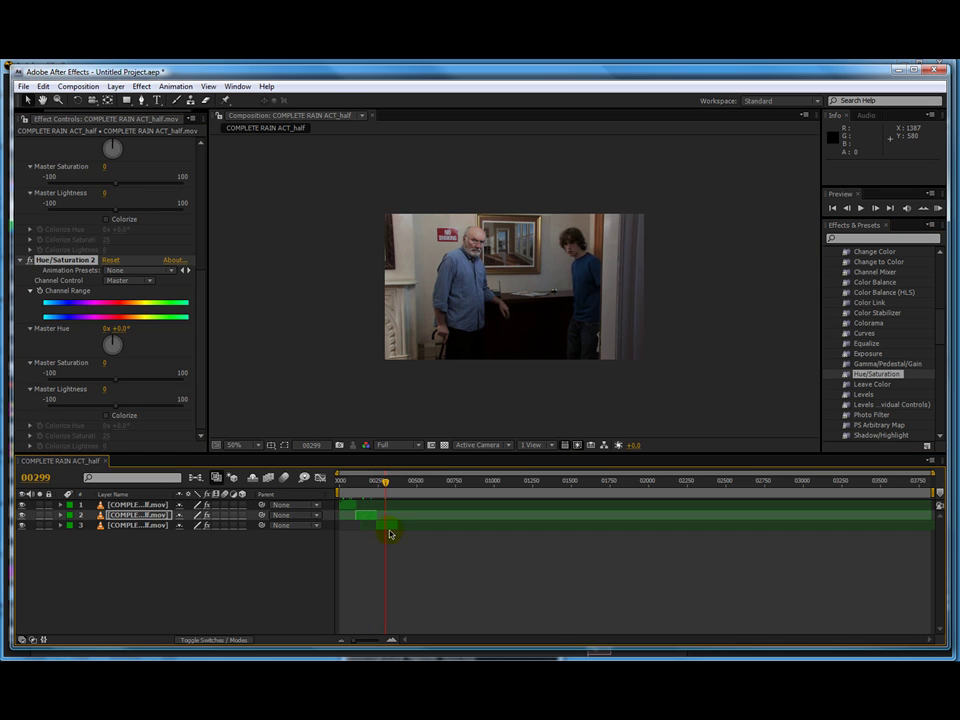
pyautogui.click(390, 525)
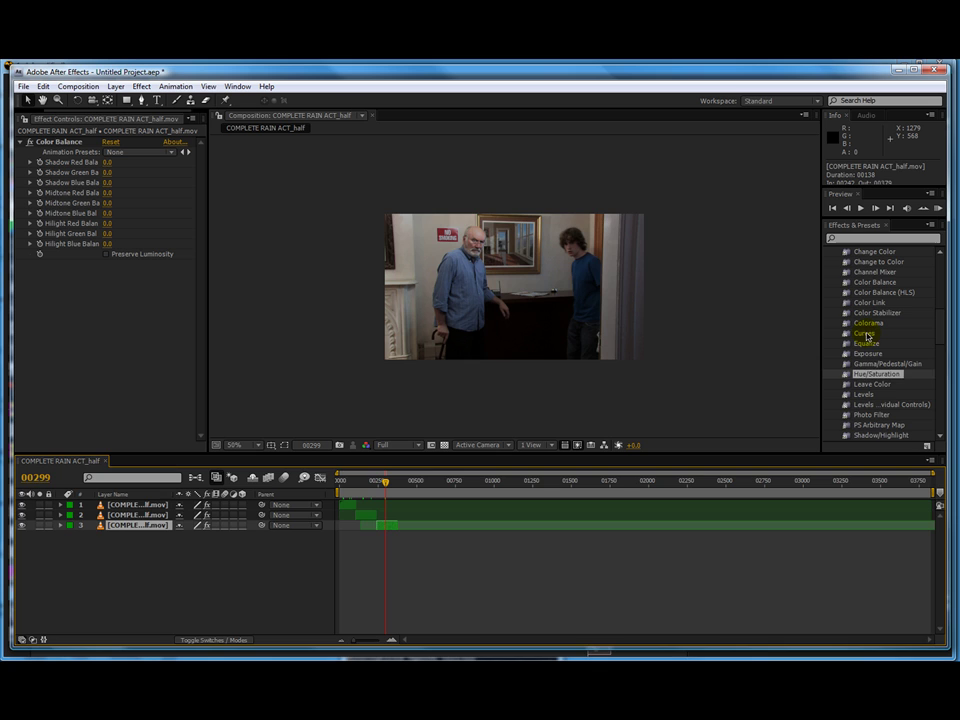
pyautogui.moveTo(866, 336); pyautogui.dragTo(382, 485)
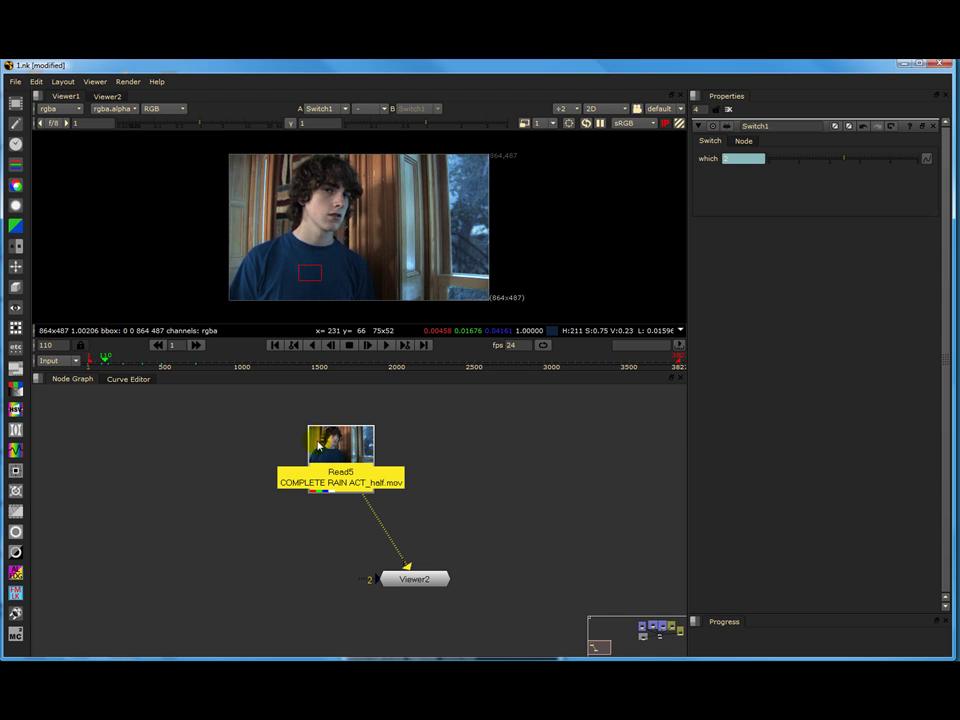
pyautogui.press('c')
pyautogui.moveTo(353, 516); pyautogui.dragTo(357, 517)
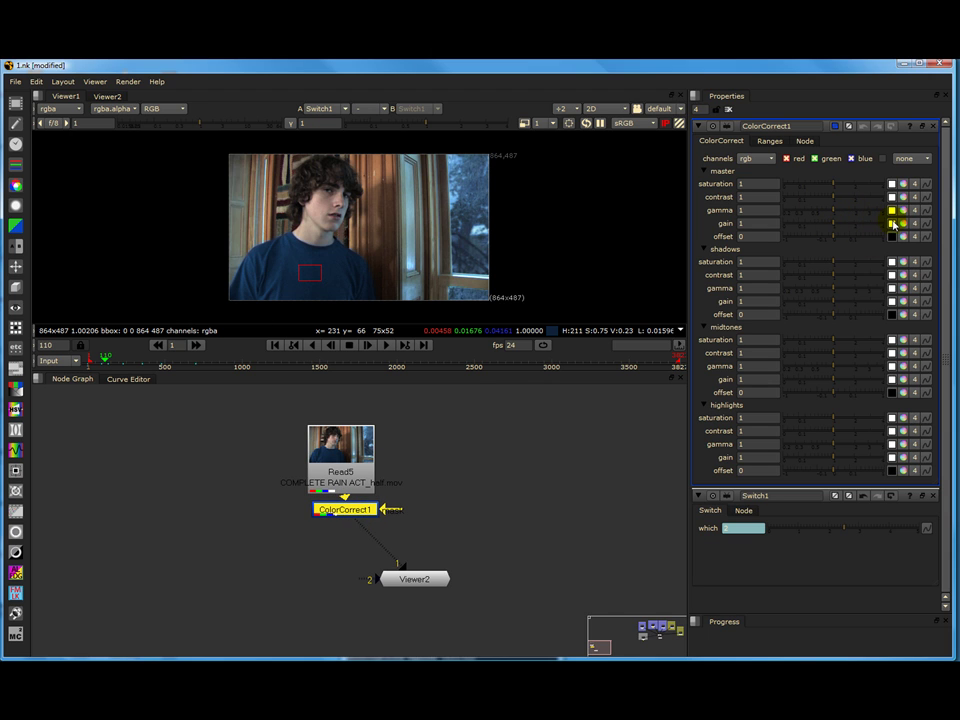
pyautogui.click(903, 223)
pyautogui.moveTo(868, 349)
pyautogui.mouseDown()
pyautogui.moveTo(840, 380)
pyautogui.moveTo(875, 398)
pyautogui.moveTo(849, 403)
pyautogui.moveTo(943, 439)
pyautogui.moveTo(851, 463)
pyautogui.moveTo(866, 436)
pyautogui.mouseUp()
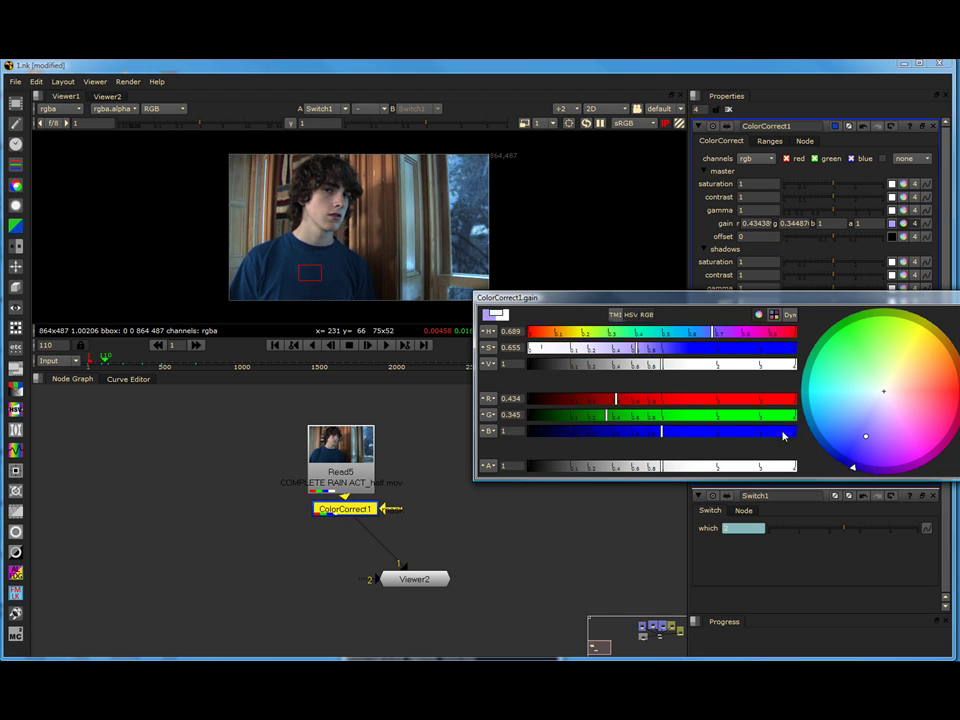
pyautogui.moveTo(748, 431); pyautogui.dragTo(796, 431)
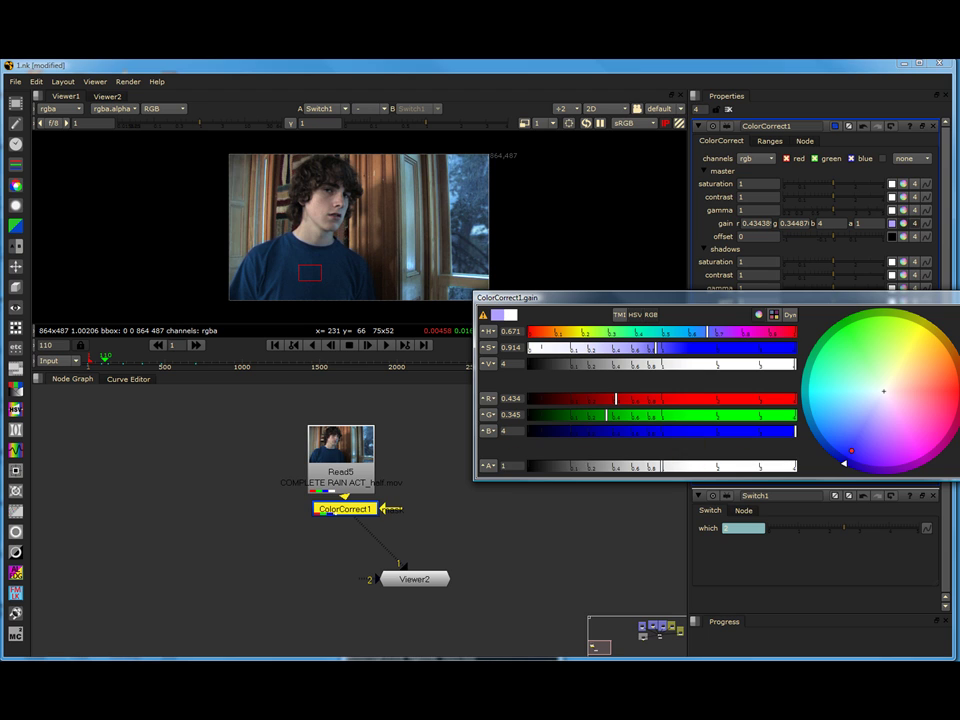
pyautogui.scroll(2, 414, 579)
pyautogui.click(414, 579)
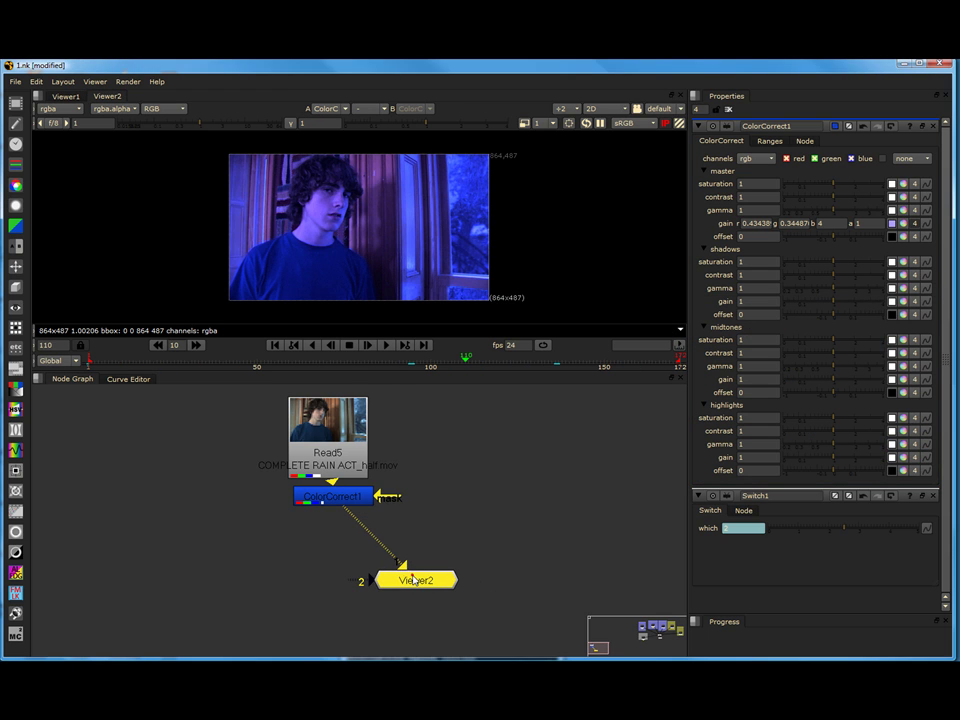
pyautogui.moveTo(333, 496); pyautogui.dragTo(352, 509)
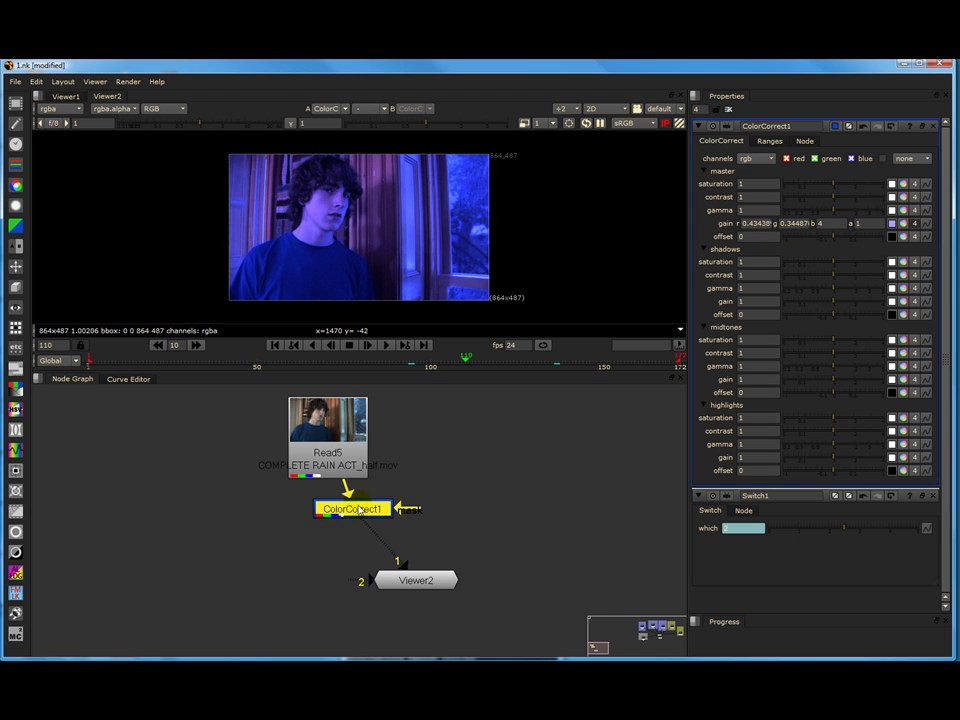
pyautogui.press('Delete')
pyautogui.moveTo(352, 455); pyautogui.dragTo(288, 472)
pyautogui.click(399, 450)
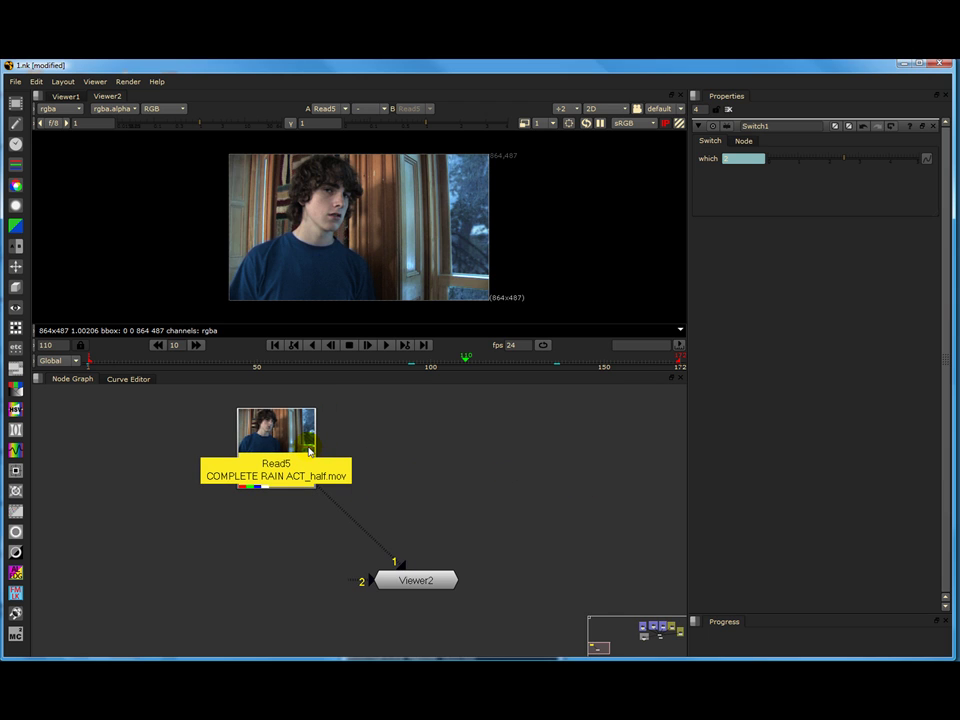
# - Insert a Switch2 node between Read5 and Viewer2 with which set to 0
pyautogui.press('Tab')
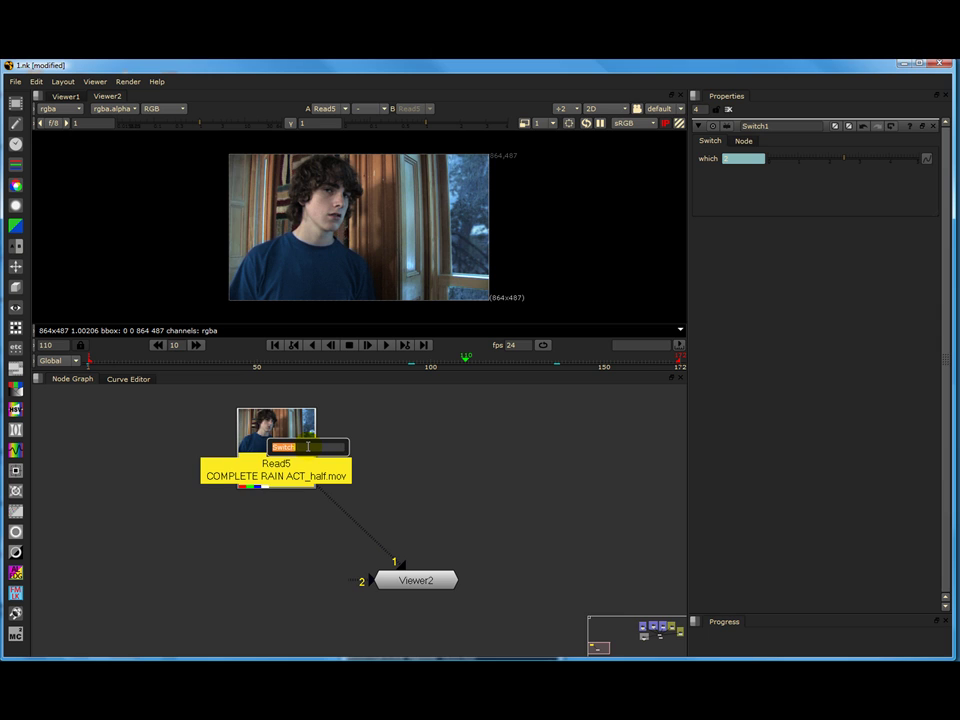
pyautogui.press('Return')
pyautogui.moveTo(306, 517); pyautogui.dragTo(389, 542)
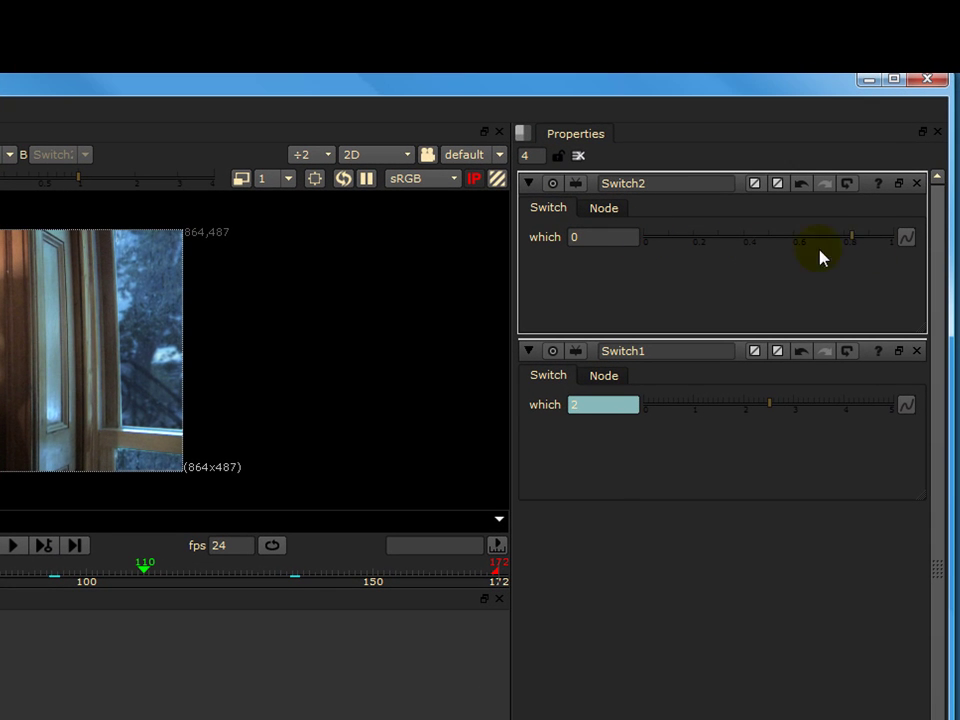
pyautogui.moveTo(898, 264); pyautogui.dragTo(607, 264)
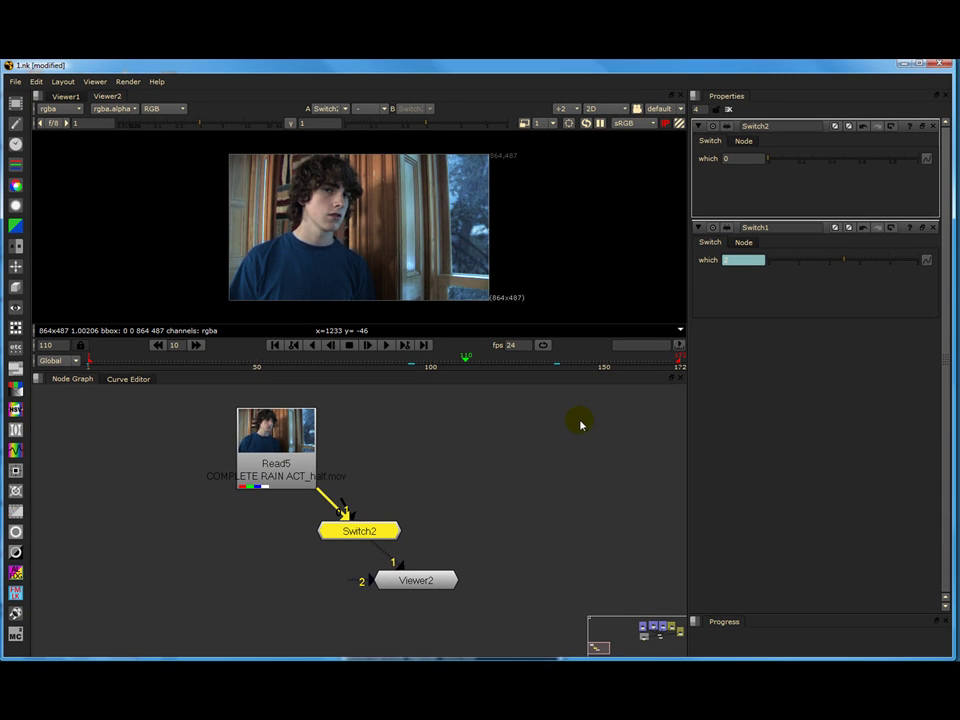
# - Pan and zoom out the Node Graph to show all labelled backdrops feeding Switch1
pyautogui.moveTo(632, 444); pyautogui.dragTo(594, 476, button='middle')
pyautogui.moveTo(639, 446); pyautogui.dragTo(240, 604, button='middle')
pyautogui.moveTo(519, 497); pyautogui.dragTo(296, 545, button='middle')
pyautogui.scroll(-3, 394, 523)
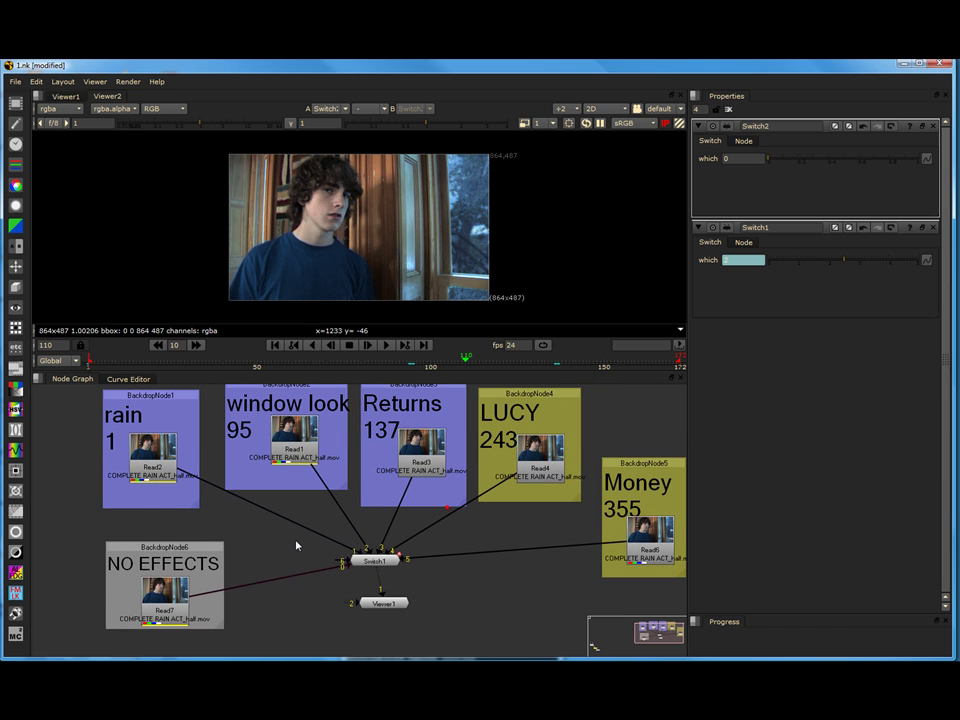
# - Scrub to frame 17 and nudge the rain backdrop with Read2 slightly up and left
pyautogui.click(88, 361)
pyautogui.moveTo(88, 363); pyautogui.dragTo(270, 358)
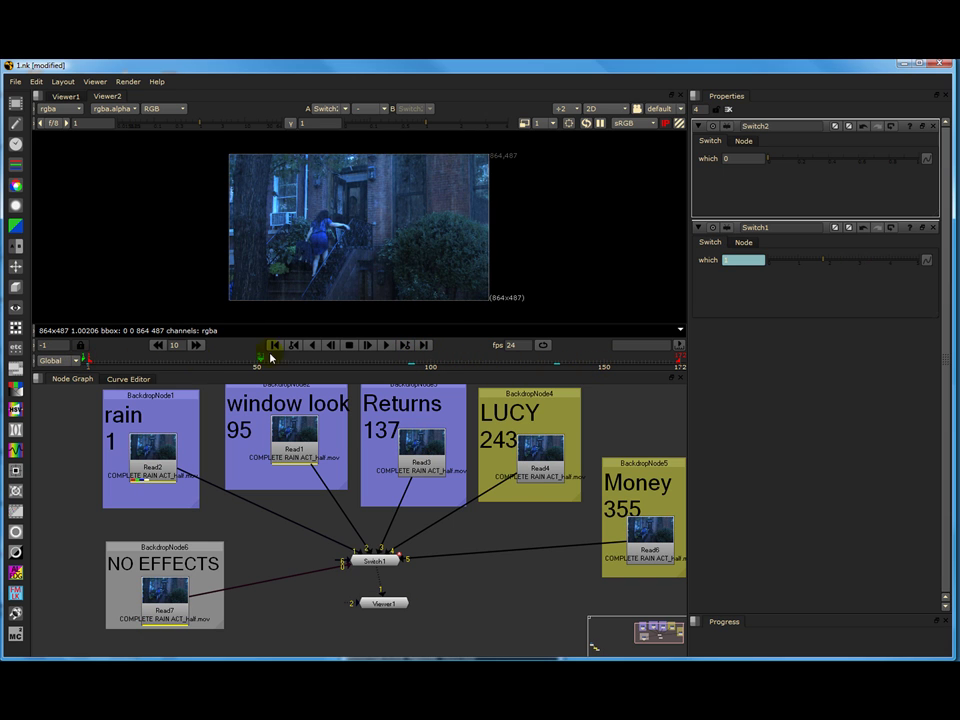
pyautogui.moveTo(268, 565); pyautogui.dragTo(236, 538, button='middle')
pyautogui.moveTo(160, 405); pyautogui.dragTo(156, 403)
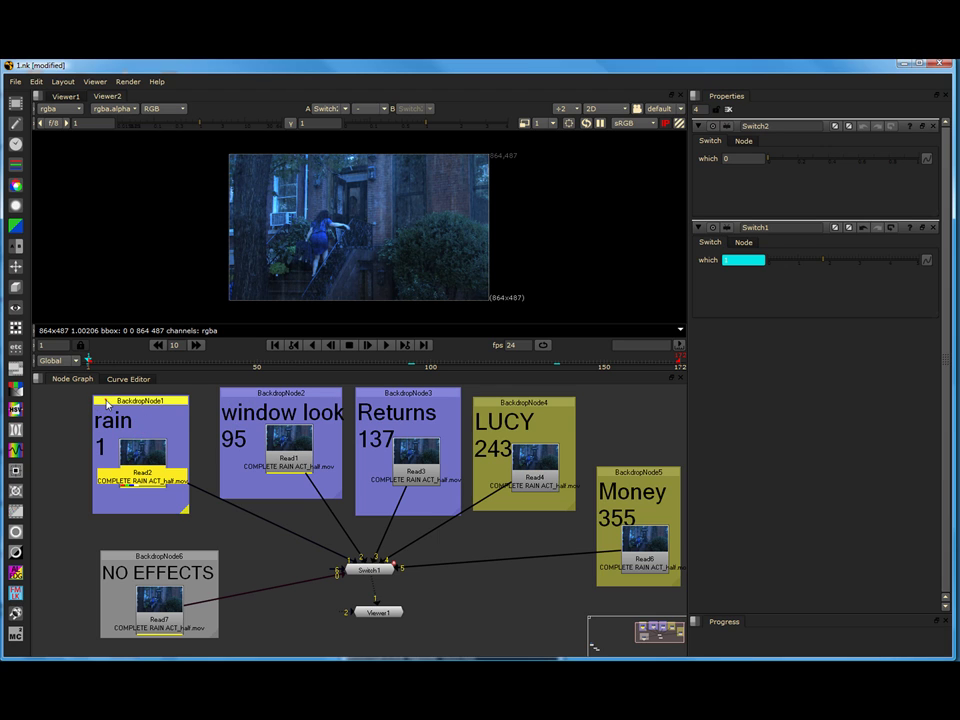
pyautogui.moveTo(108, 401); pyautogui.dragTo(105, 399)
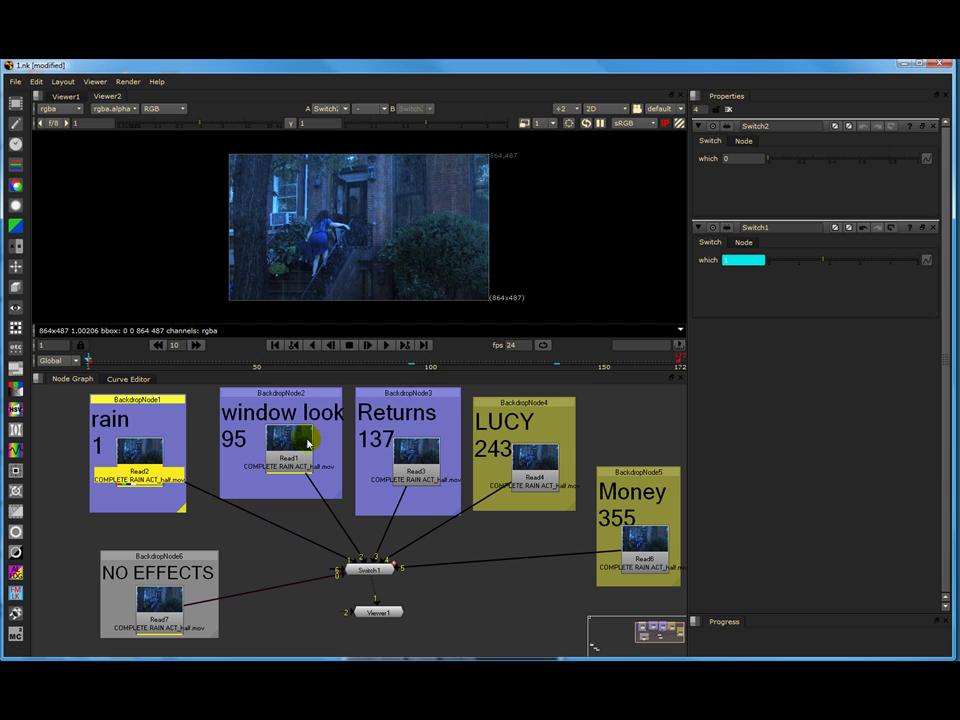
pyautogui.click(125, 422)
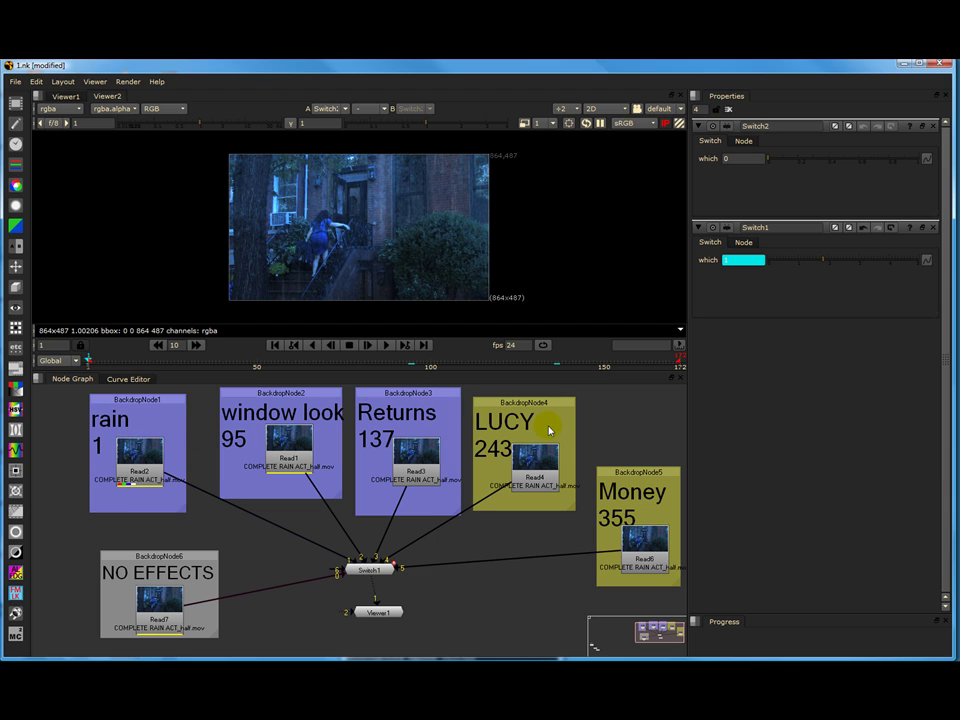
# - Move the NO EFFECTS backdrop up-left, shift the rain backdrop right, and select Read2
pyautogui.scroll(-1, 300, 557)
pyautogui.scroll(1, 340, 566)
pyautogui.click(350, 568)
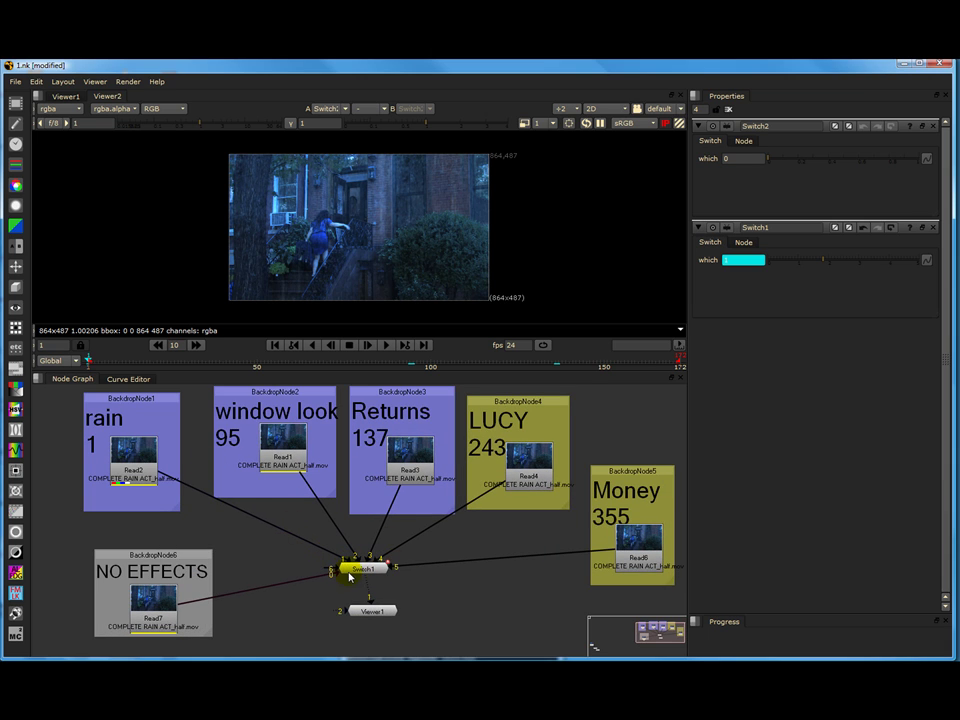
pyautogui.doubleClick(355, 570)
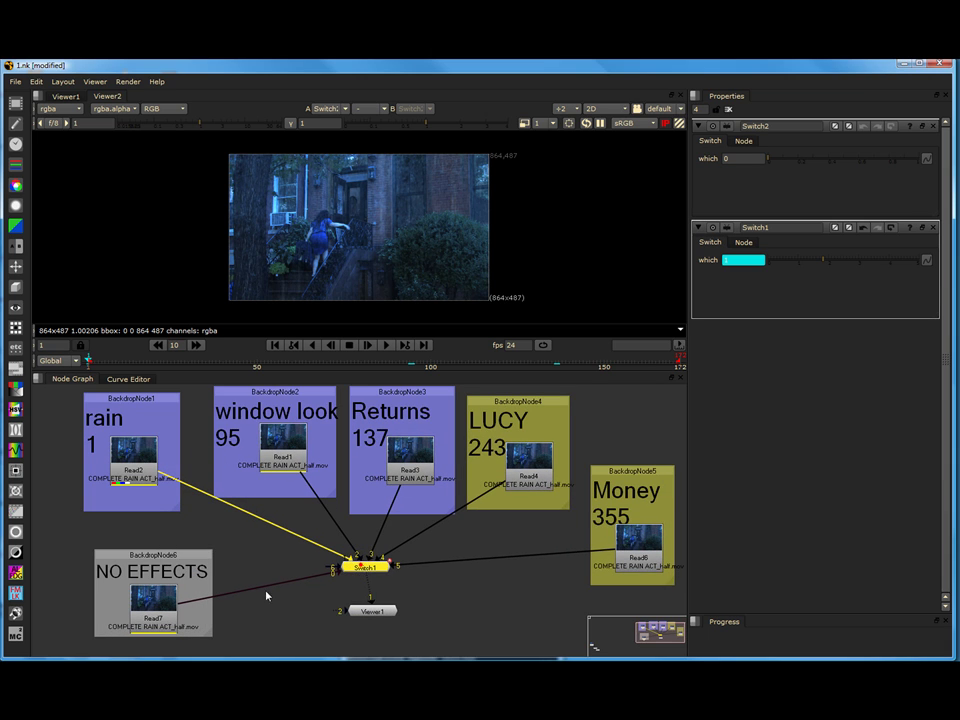
pyautogui.click(129, 561)
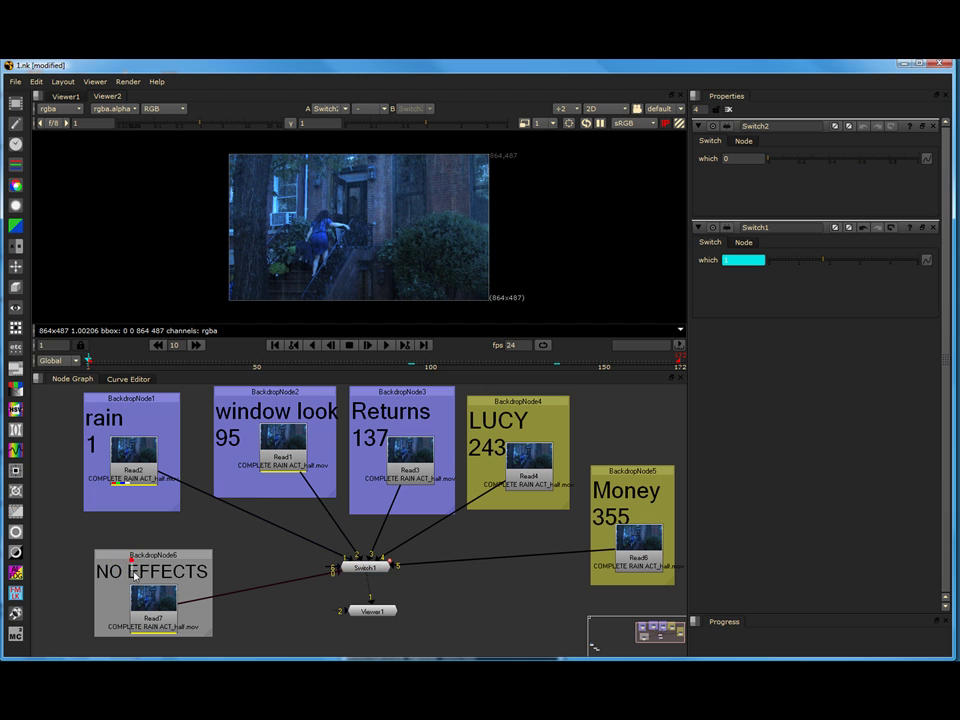
pyautogui.moveTo(147, 559)
pyautogui.mouseDown()
pyautogui.moveTo(134, 554)
pyautogui.moveTo(132, 533)
pyautogui.moveTo(143, 541)
pyautogui.mouseUp()
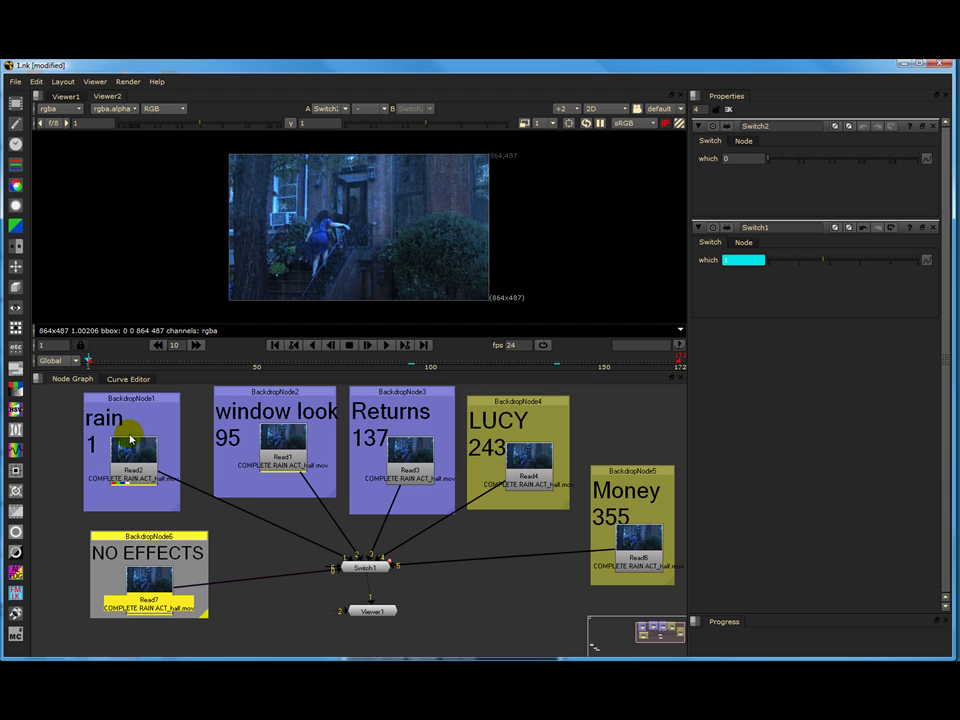
pyautogui.moveTo(147, 403); pyautogui.dragTo(153, 402)
pyautogui.click(139, 466)
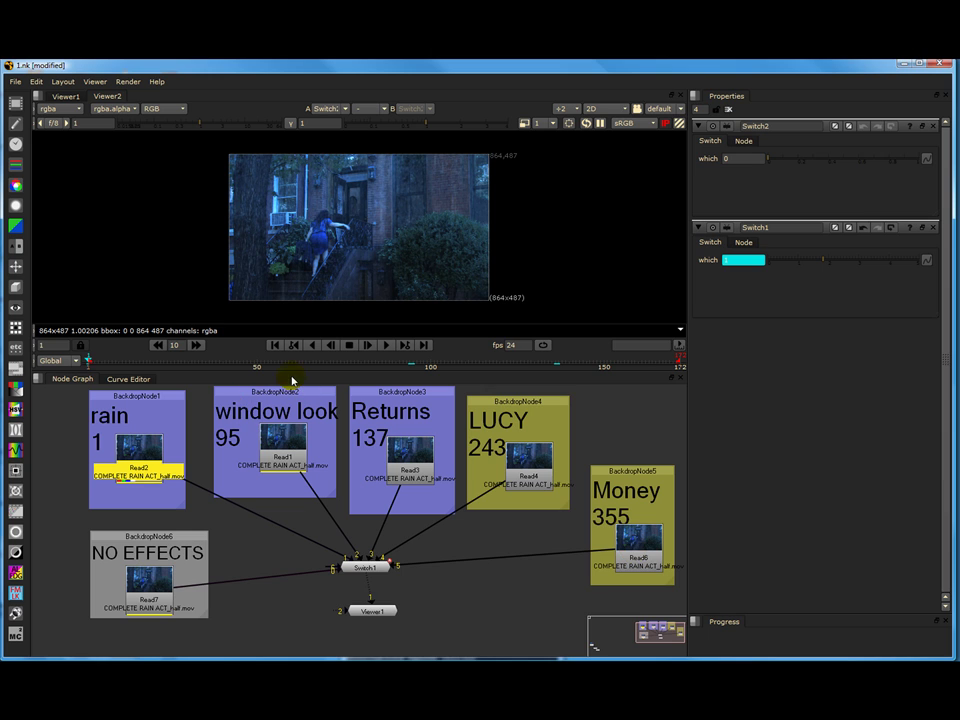
# - Set the timeline frame range to Input and scrub through the clip
pyautogui.click(53, 361)
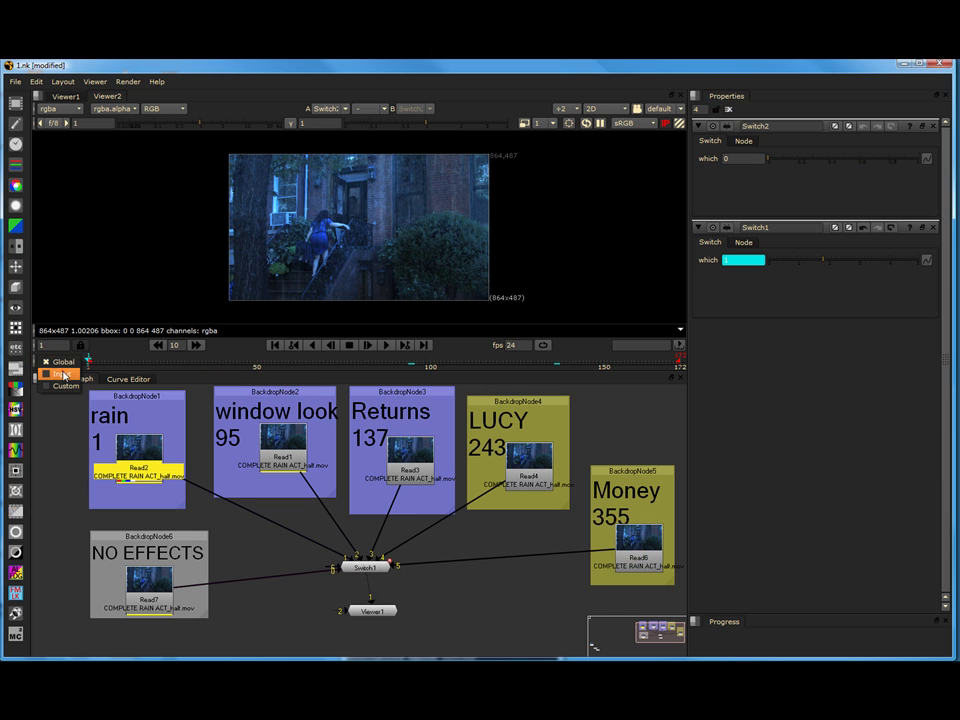
pyautogui.click(52, 373)
pyautogui.click(112, 363)
pyautogui.moveTo(112, 363); pyautogui.dragTo(181, 363)
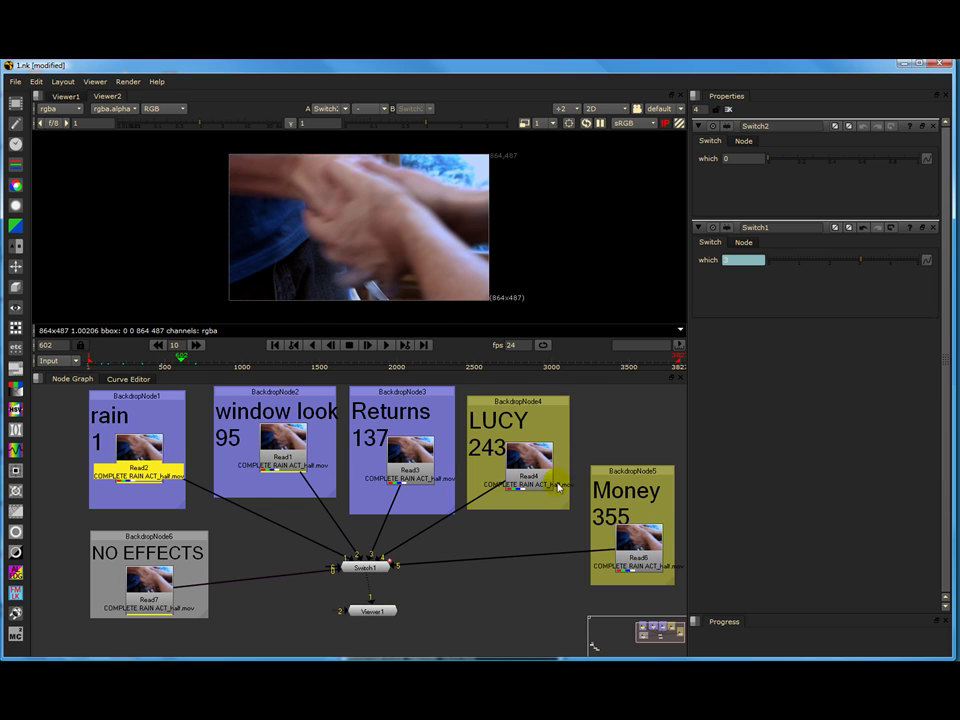
# - Lower Viewer1 slightly, scrub to check the switch cuts, and return to frame 1
pyautogui.moveTo(376, 615); pyautogui.dragTo(369, 628)
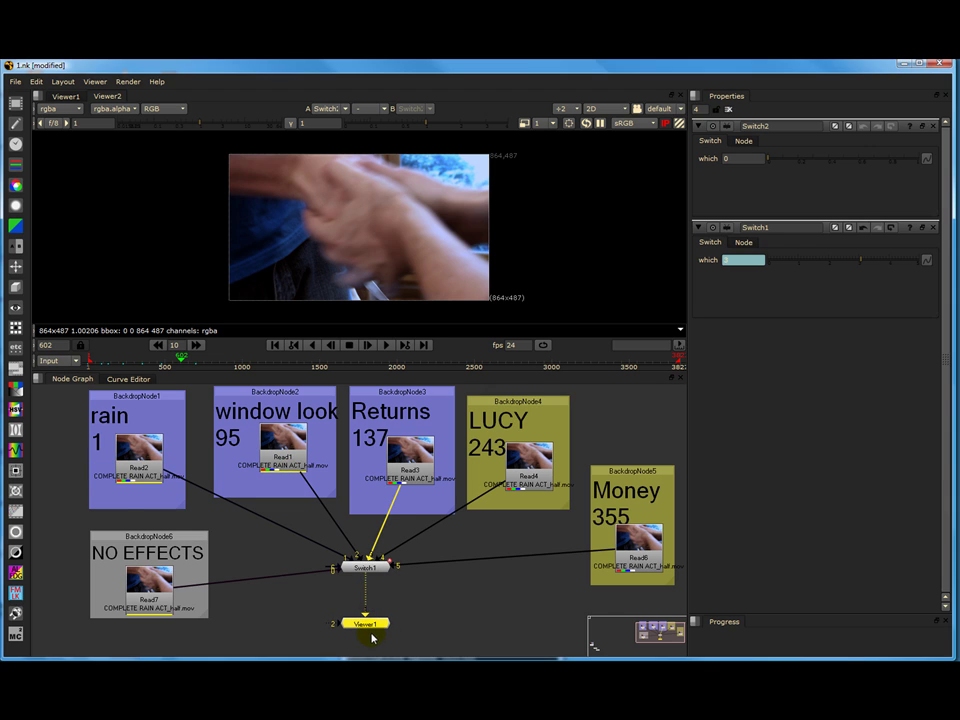
pyautogui.click(112, 365)
pyautogui.moveTo(112, 365); pyautogui.dragTo(226, 367)
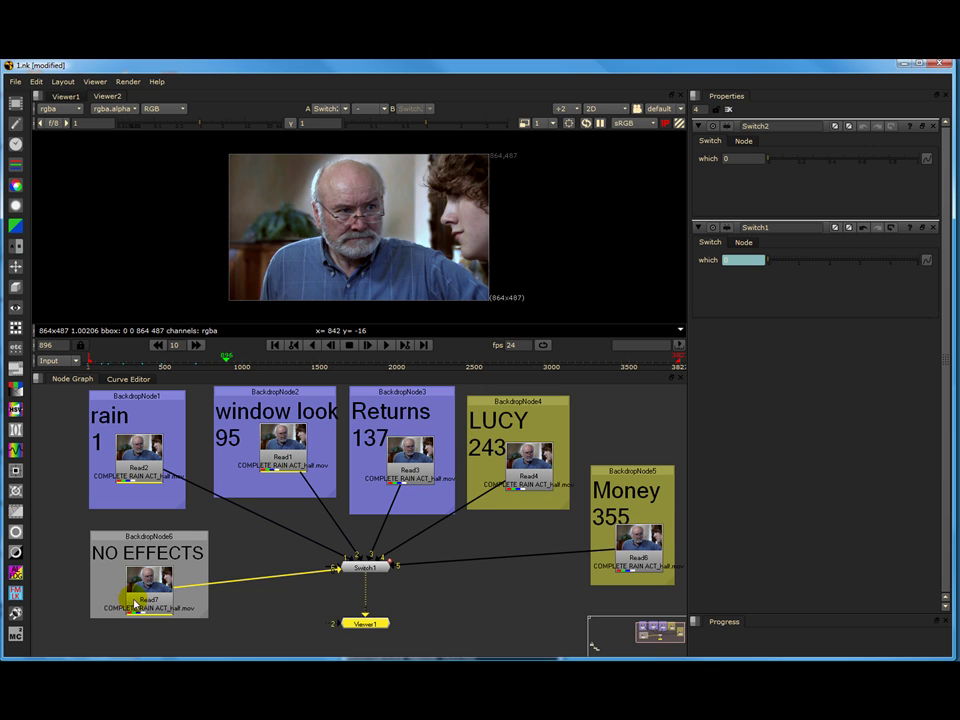
pyautogui.click(360, 568)
pyautogui.click(276, 594)
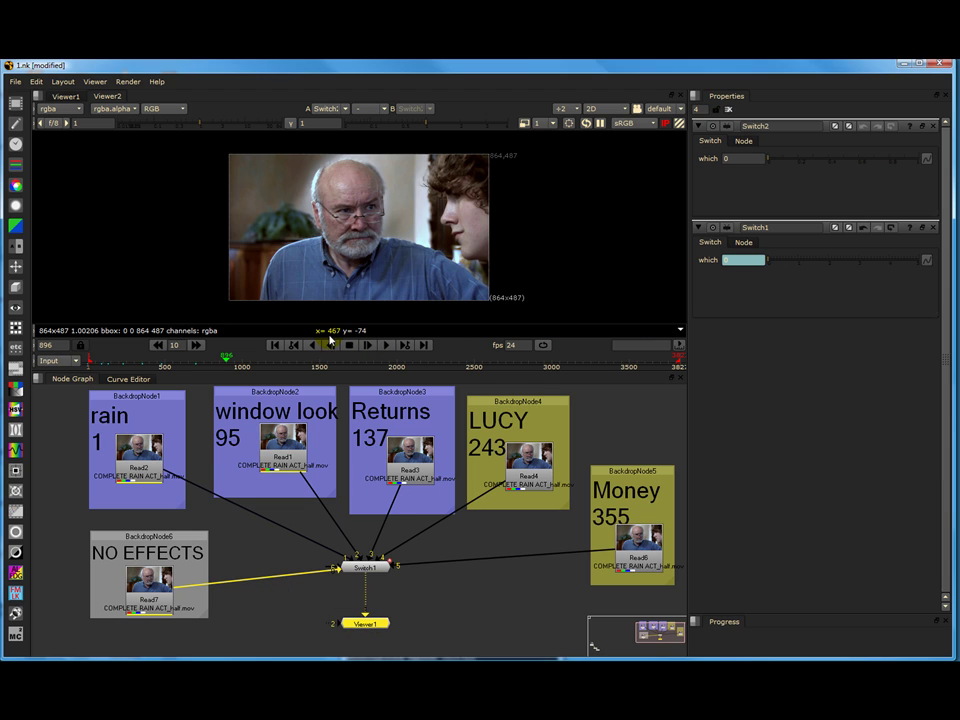
pyautogui.click(272, 346)
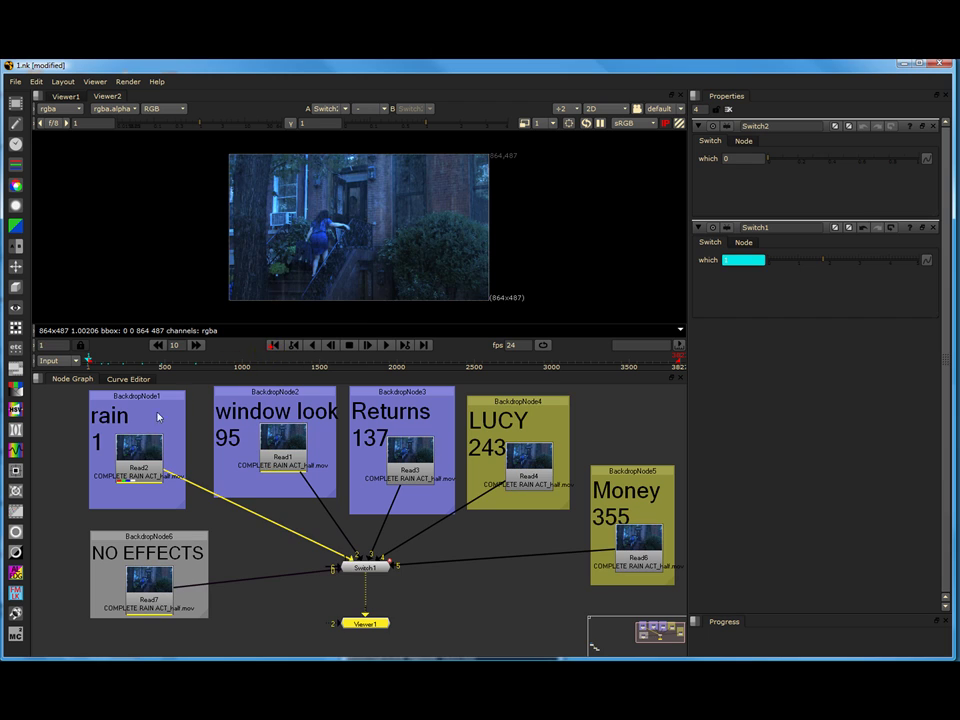
pyautogui.click(366, 568)
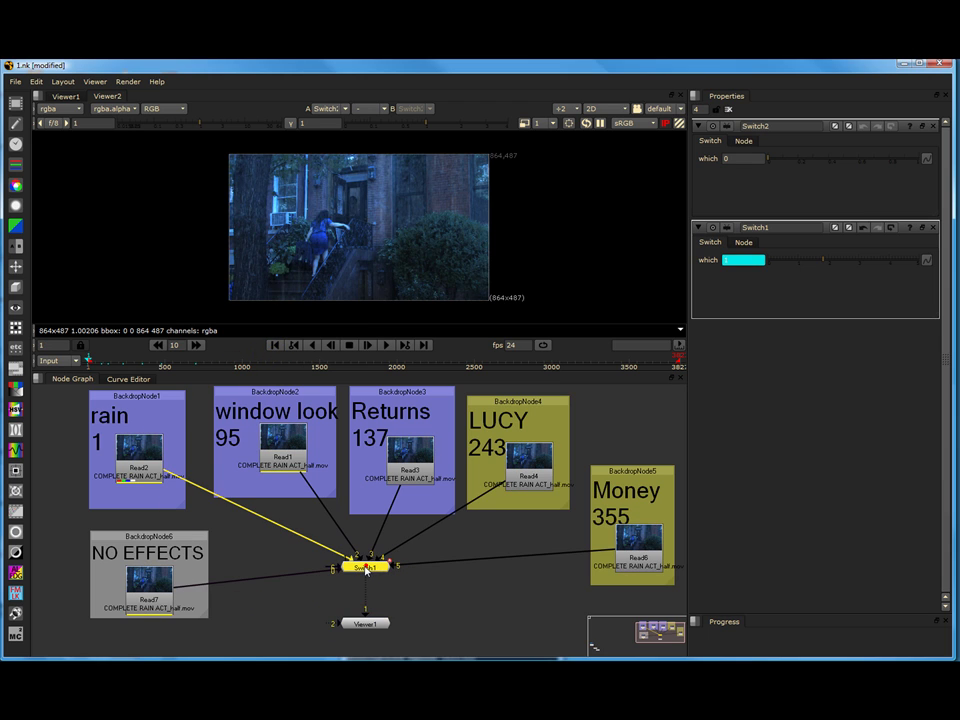
# - Delete the old Switch1 and create a new Switch node above Viewer1
pyautogui.press('Delete')
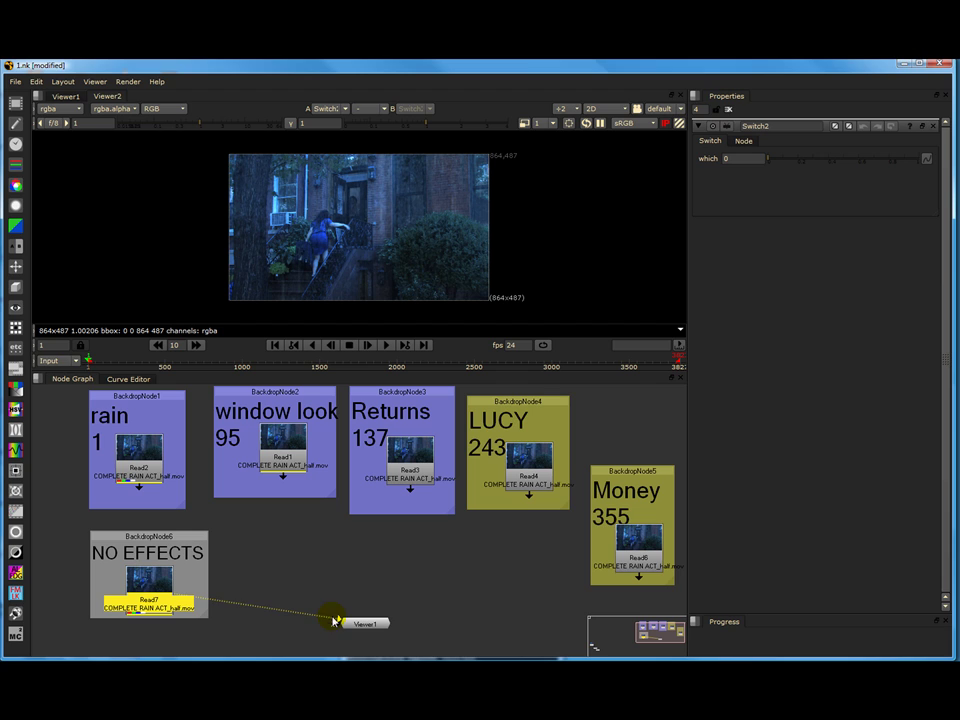
pyautogui.moveTo(333, 621); pyautogui.dragTo(356, 604)
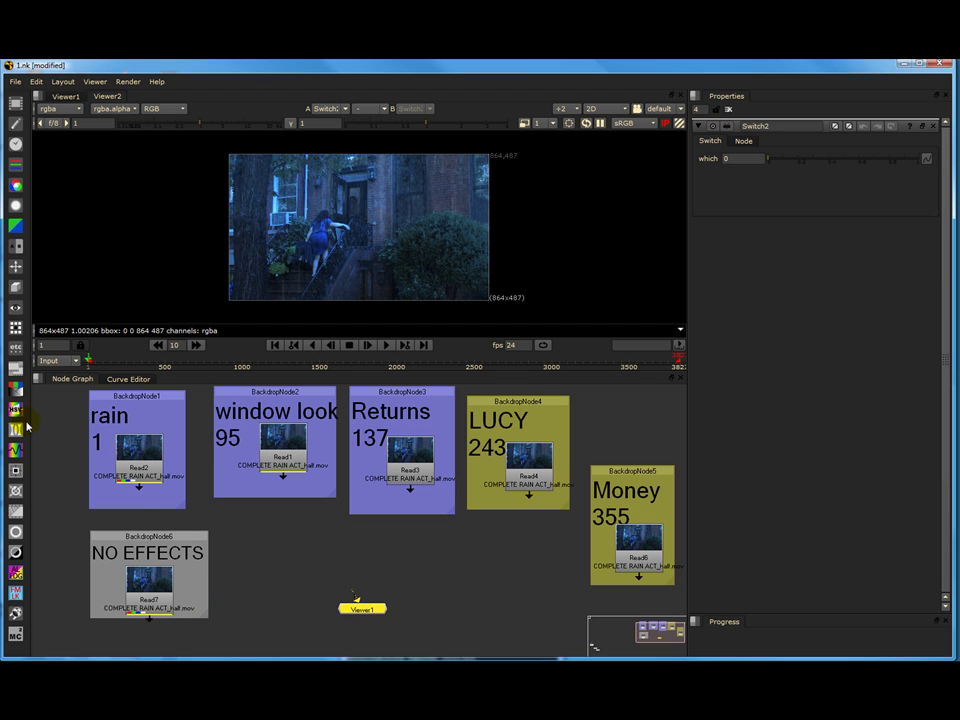
pyautogui.press('Tab')
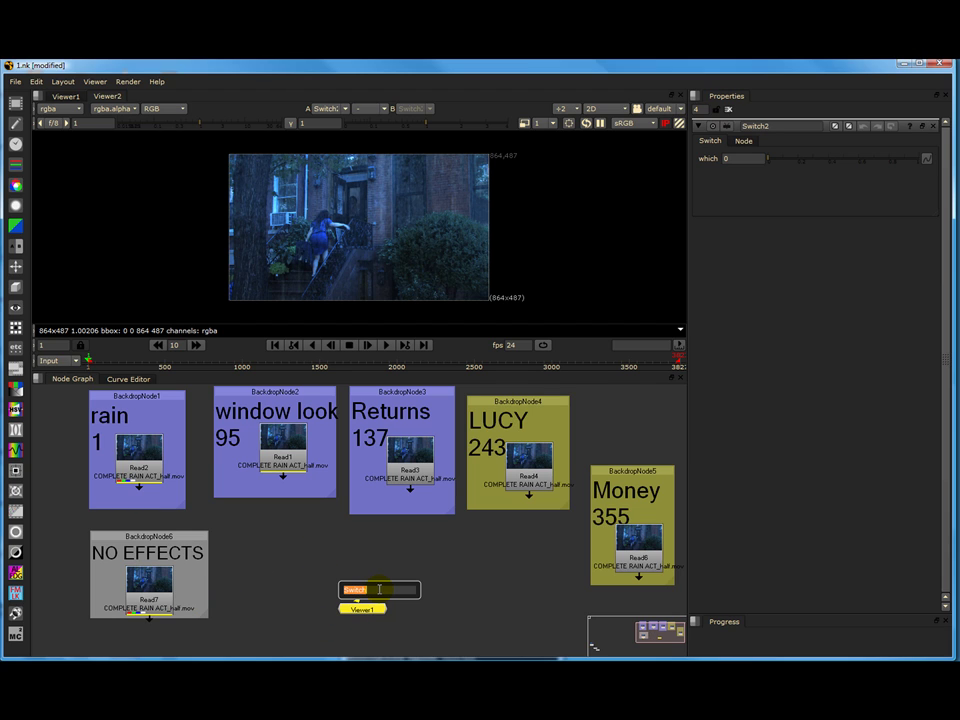
pyautogui.press('Return')
pyautogui.moveTo(368, 608); pyautogui.dragTo(360, 579)
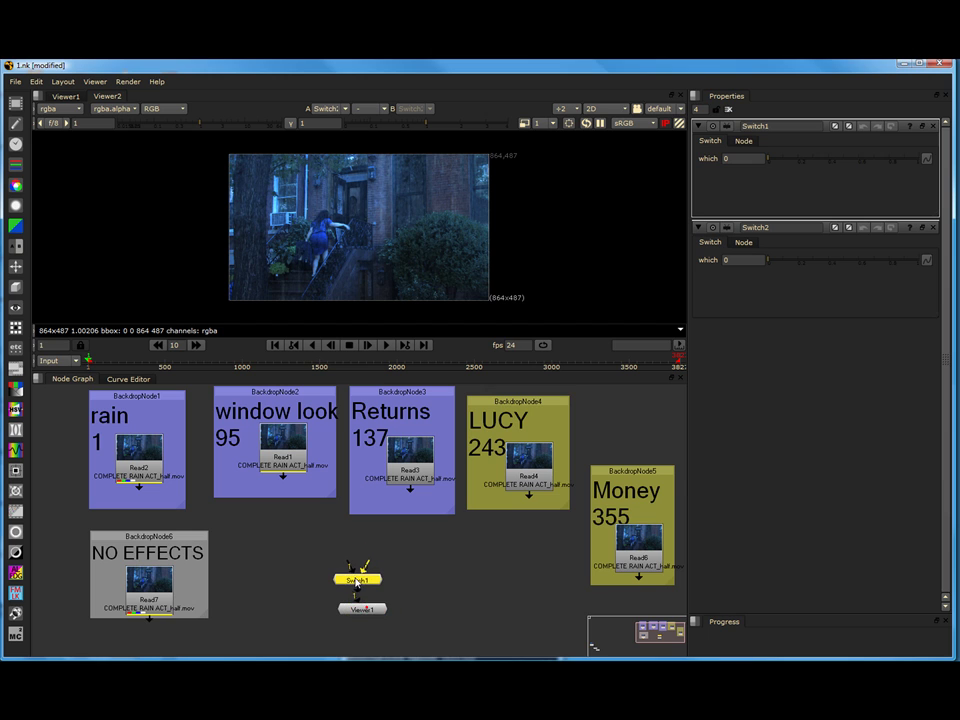
pyautogui.scroll(5, 360, 580)
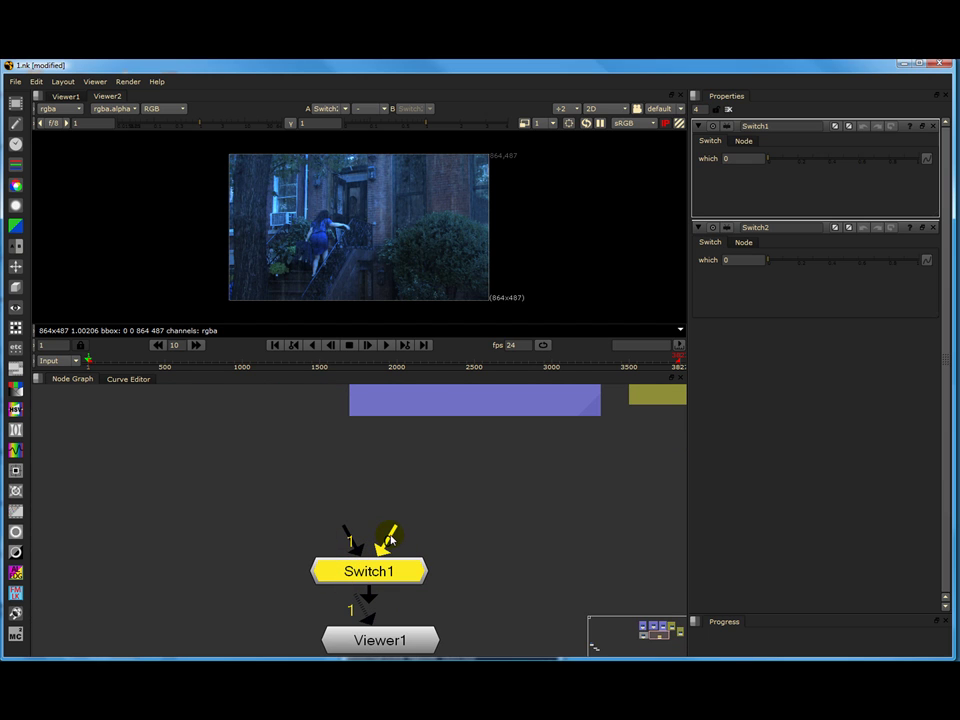
pyautogui.scroll(-5, 403, 531)
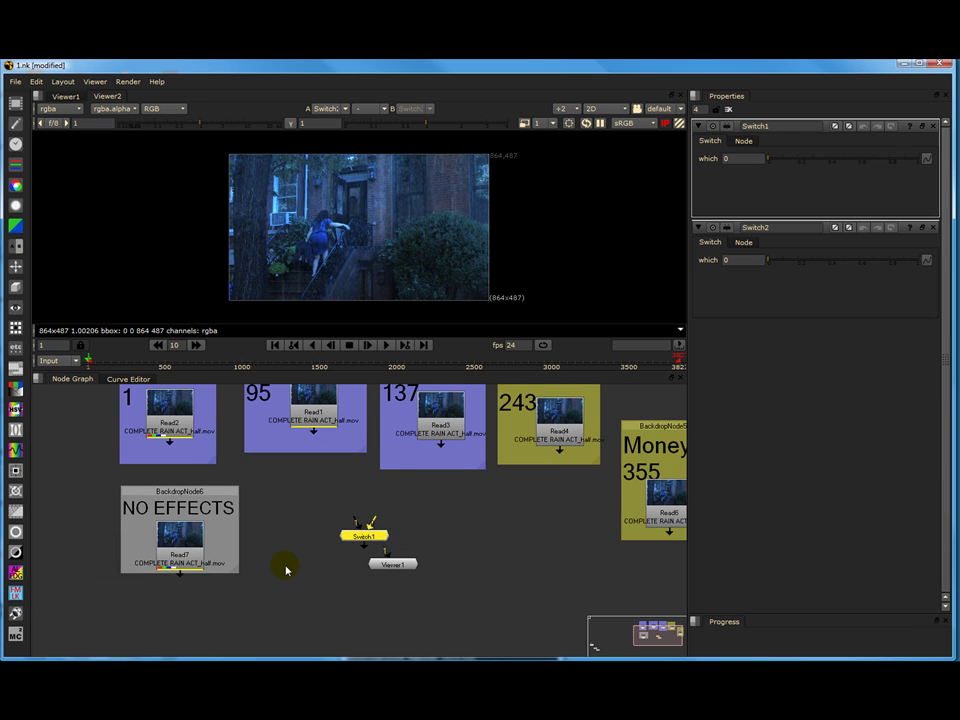
pyautogui.scroll(2, 285, 568)
# - Connect Read7 to the new Switch1's input 0
pyautogui.moveTo(410, 503); pyautogui.dragTo(96, 514)
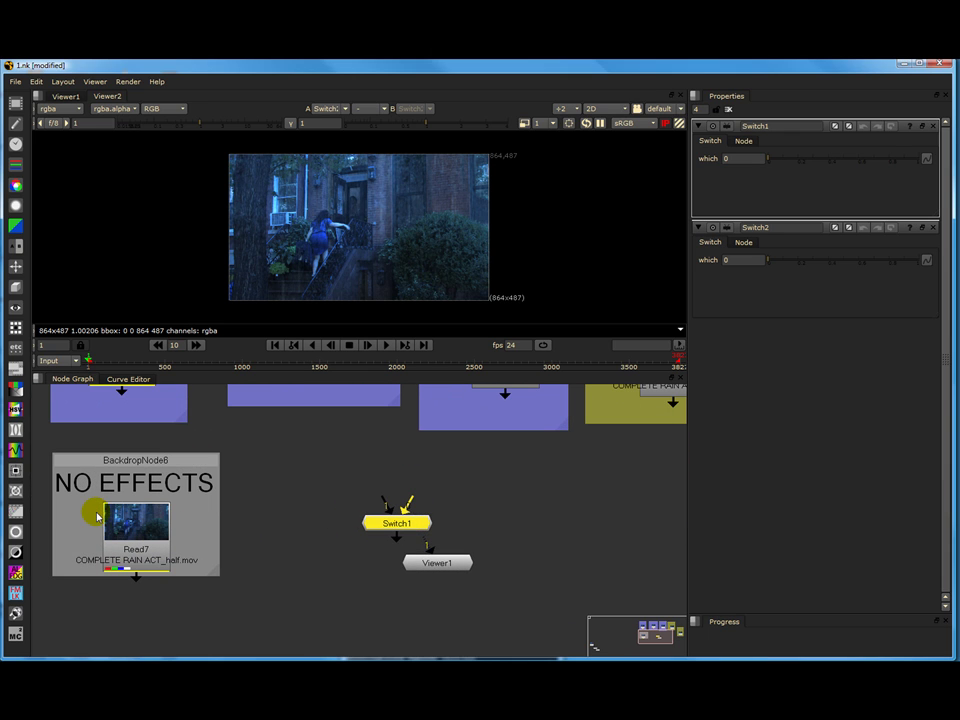
pyautogui.moveTo(155, 586); pyautogui.dragTo(398, 512)
pyautogui.scroll(-3, 390, 520)
pyautogui.scroll(3, 283, 548)
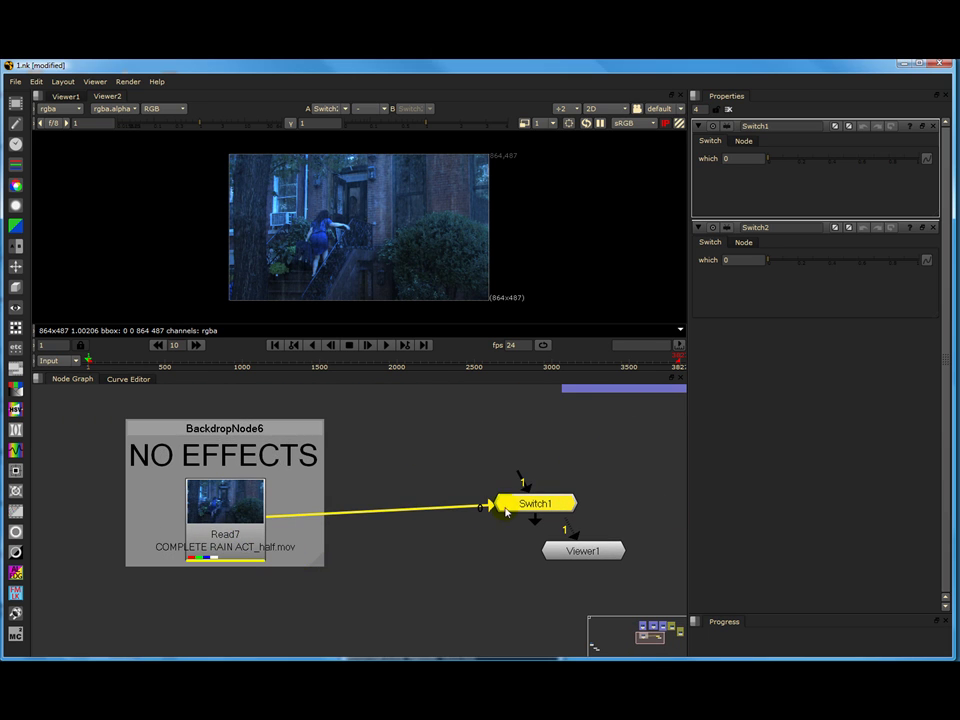
pyautogui.scroll(-1, 283, 548)
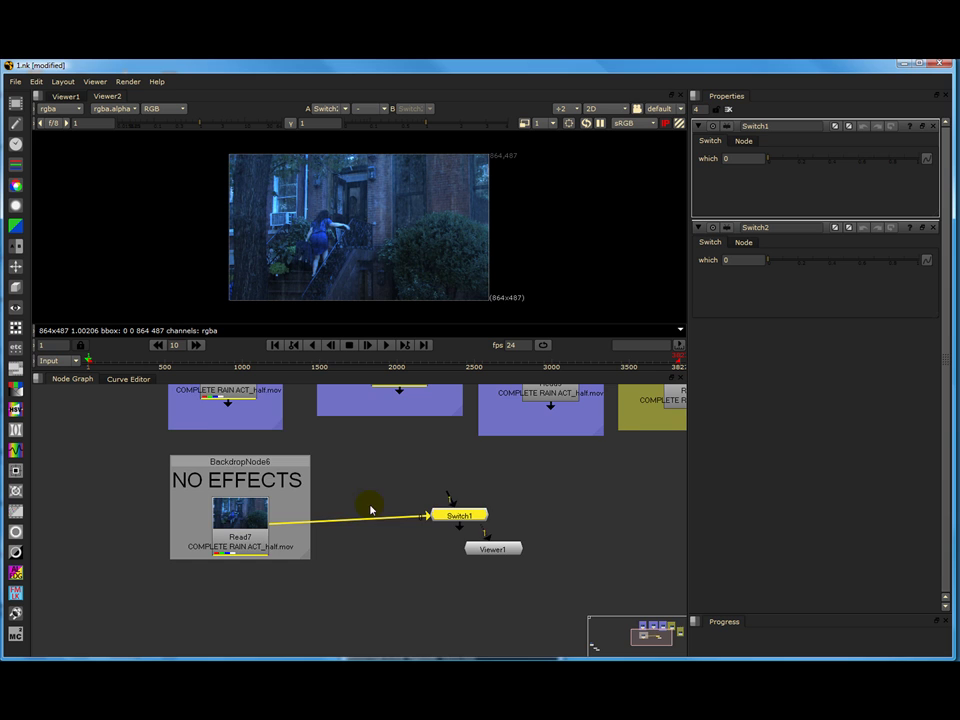
pyautogui.scroll(-2, 296, 553)
pyautogui.scroll(2, 545, 480)
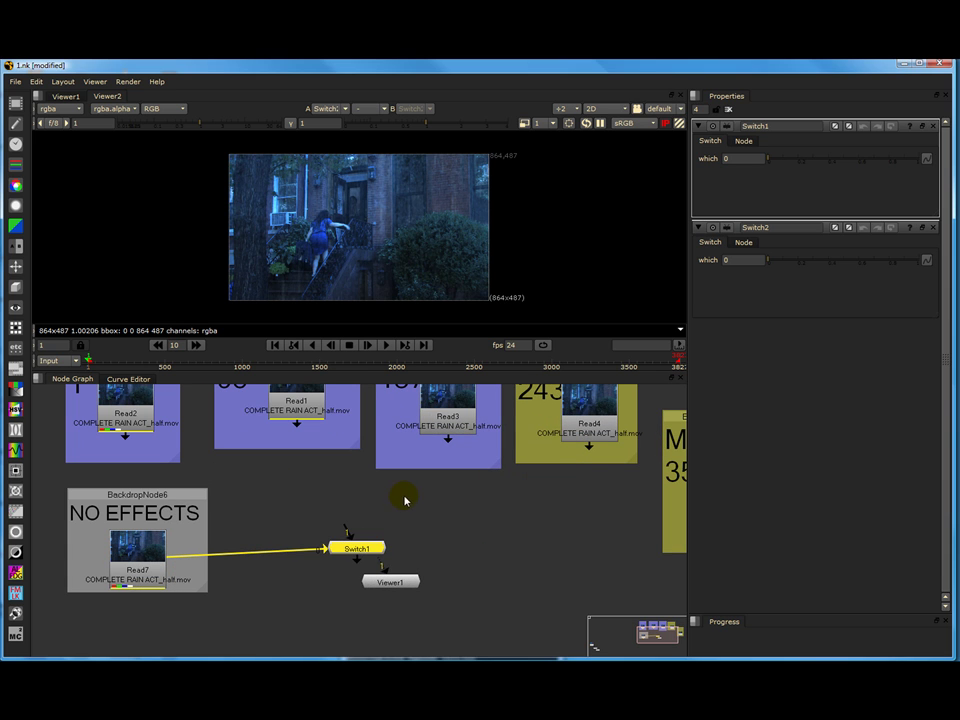
pyautogui.scroll(-2, 413, 494)
pyautogui.scroll(2, 340, 498)
# - Connect Read2, Read1, Read3, Read4 and Read6 to Switch1 inputs 1 through 5
pyautogui.moveTo(157, 438); pyautogui.dragTo(370, 534)
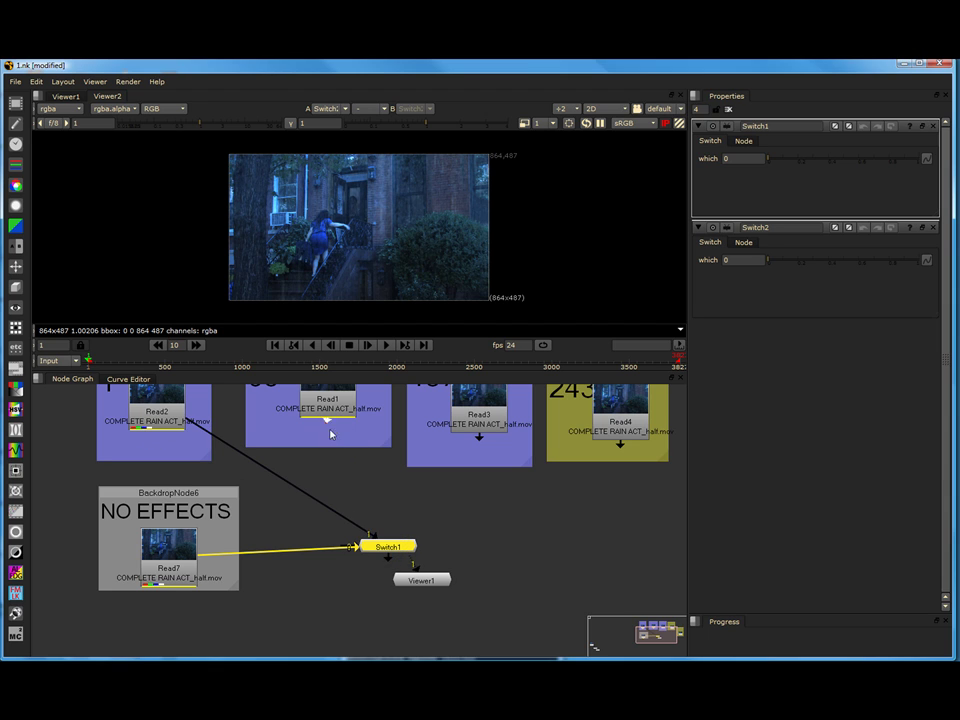
pyautogui.moveTo(330, 433); pyautogui.dragTo(378, 538)
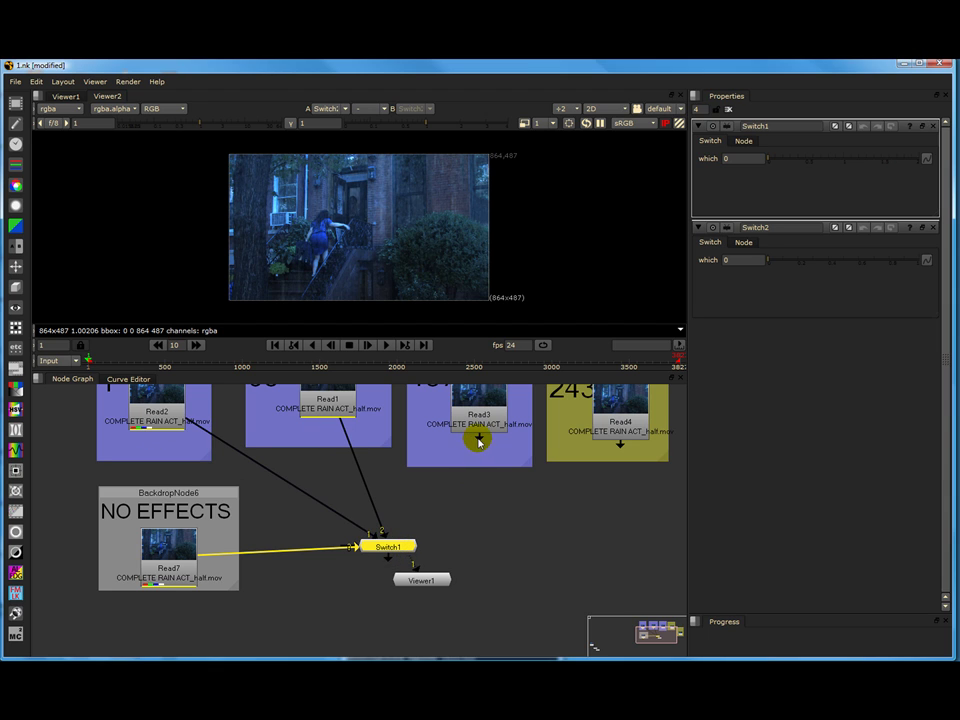
pyautogui.moveTo(477, 443); pyautogui.dragTo(397, 540)
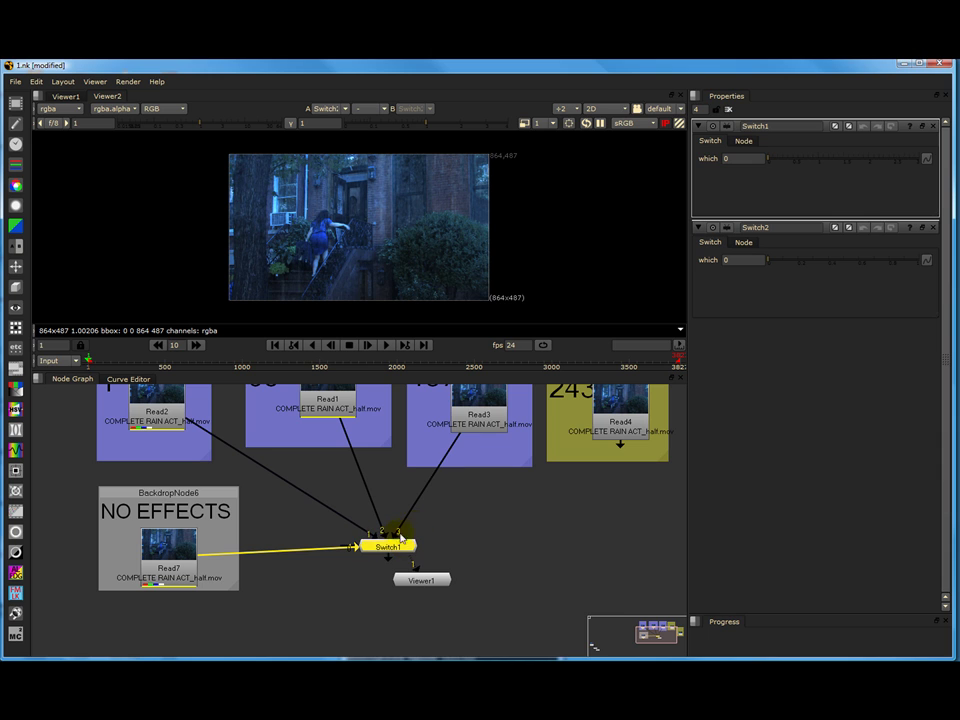
pyautogui.moveTo(622, 450); pyautogui.dragTo(408, 537)
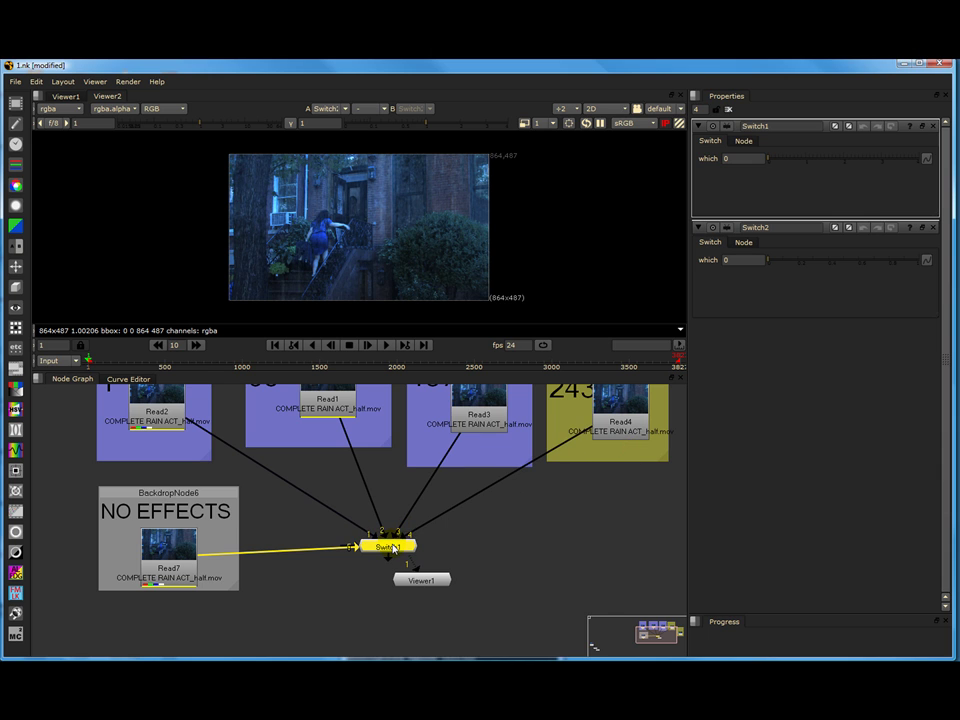
pyautogui.scroll(-2, 323, 531)
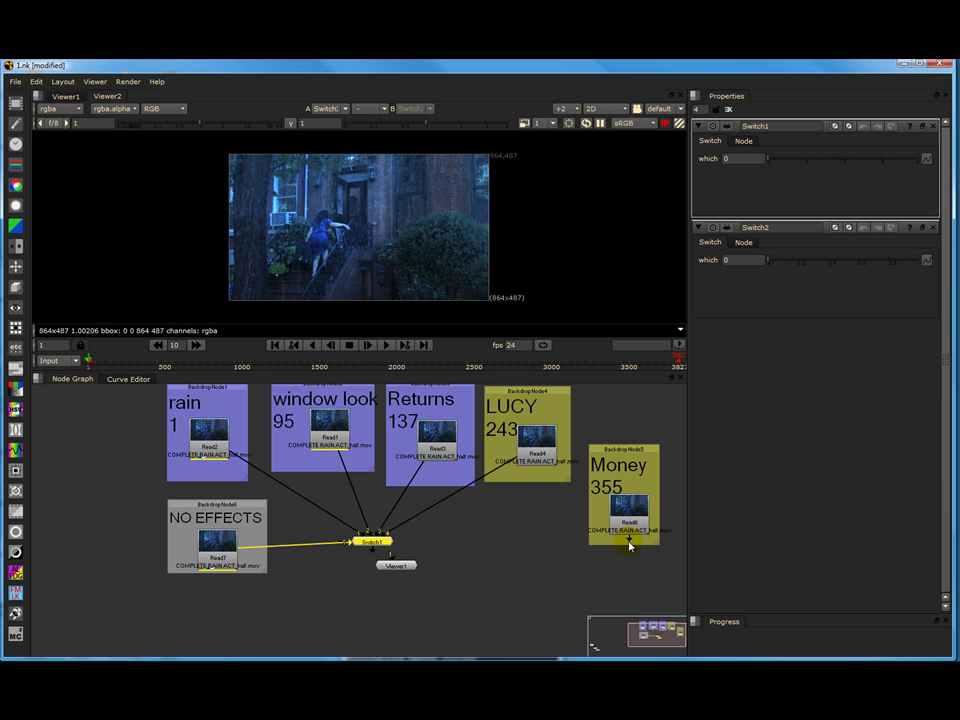
pyautogui.moveTo(630, 546); pyautogui.dragTo(350, 545)
# - Select Switch1 and bring up its which value for editing
pyautogui.scroll(2, 403, 555)
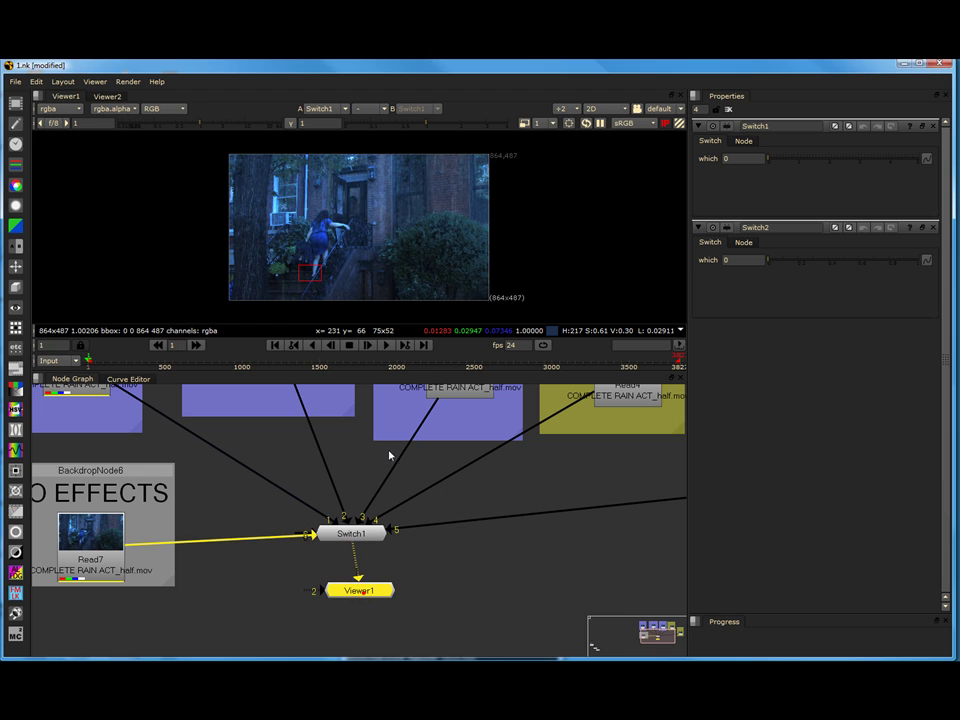
pyautogui.scroll(-3, 415, 538)
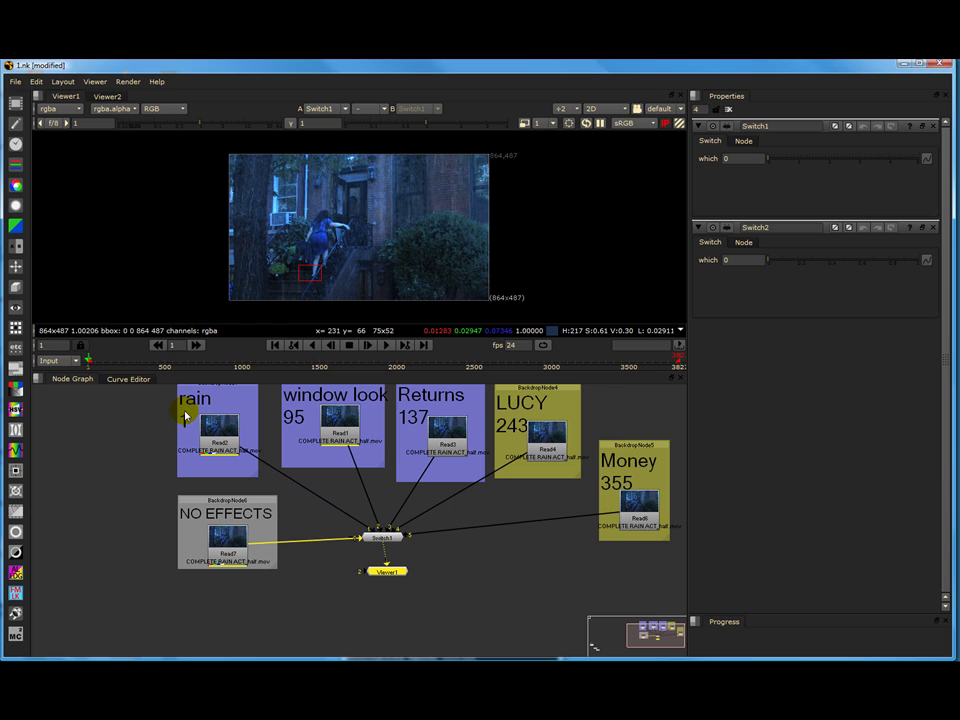
pyautogui.click(395, 538)
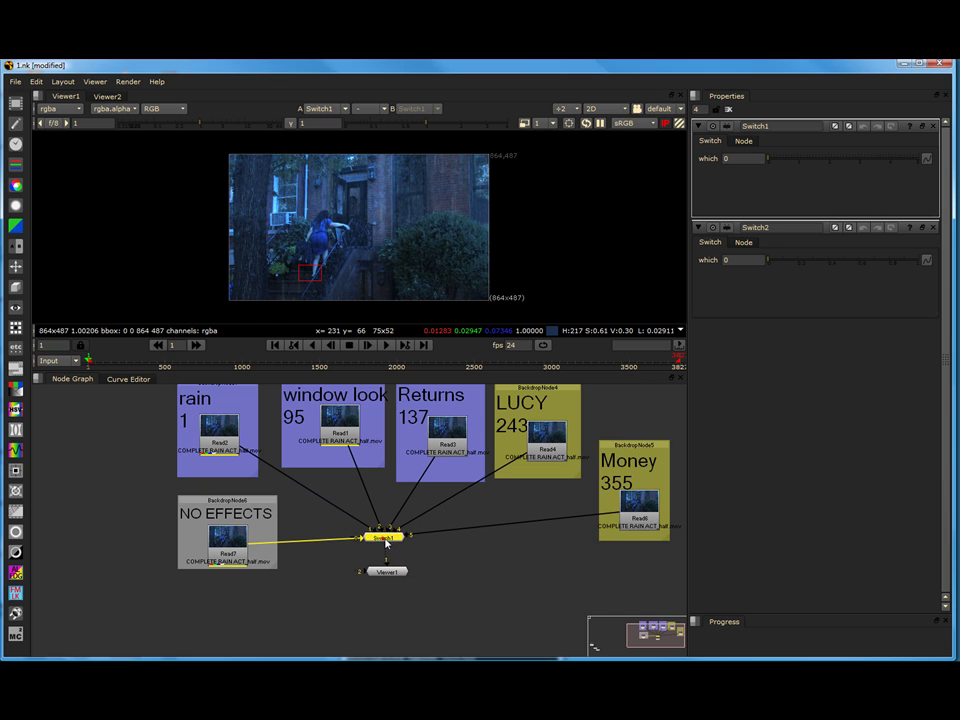
pyautogui.click(727, 160)
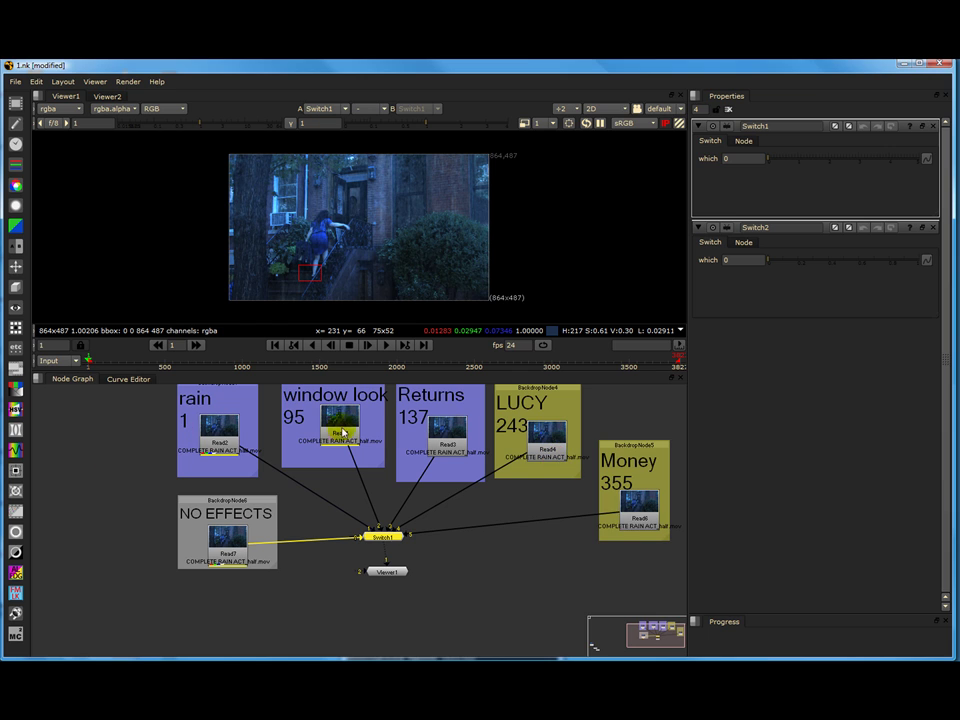
pyautogui.scroll(2, 397, 569)
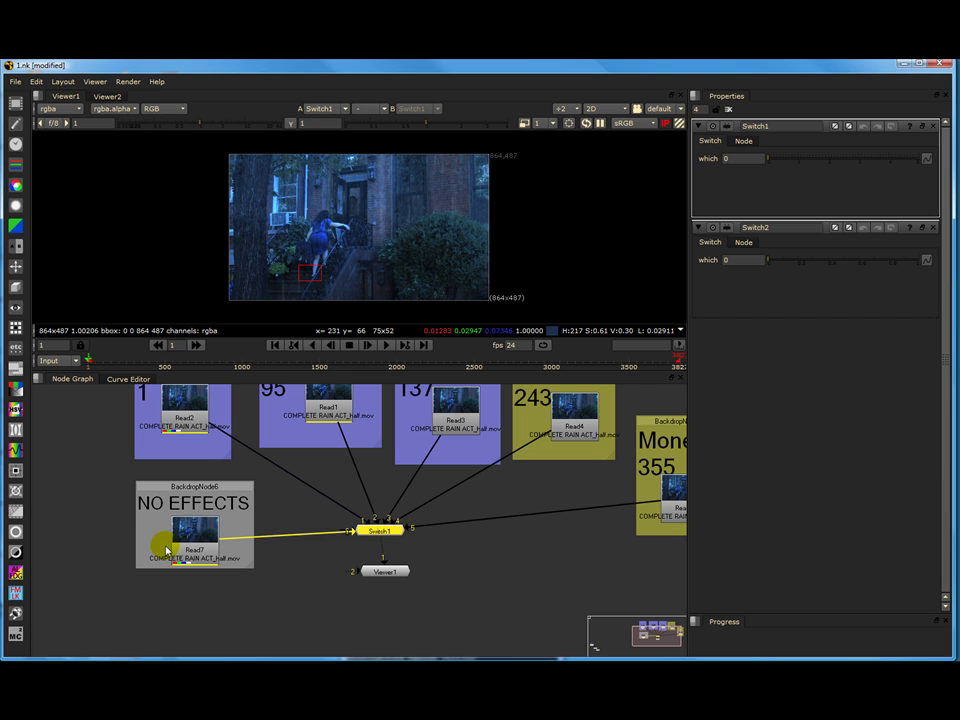
# - Select Read7 and Switch1, then deselect and pan so every labelled backdrop shows
pyautogui.moveTo(120, 468); pyautogui.dragTo(75, 489)
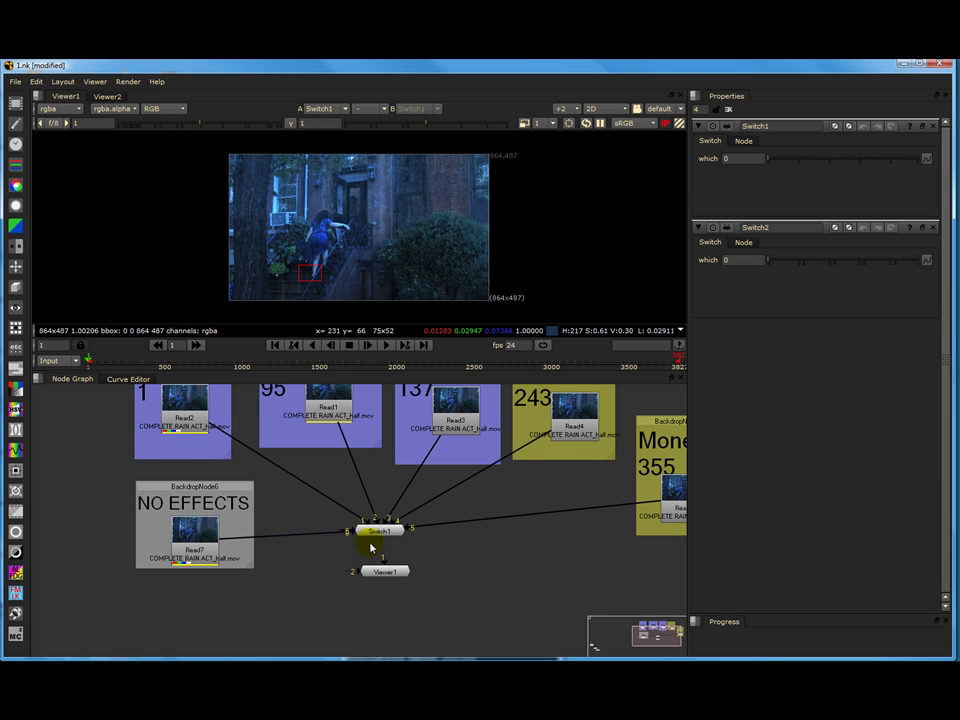
pyautogui.click(372, 528)
pyautogui.scroll(4, 368, 524)
pyautogui.scroll(-4, 368, 524)
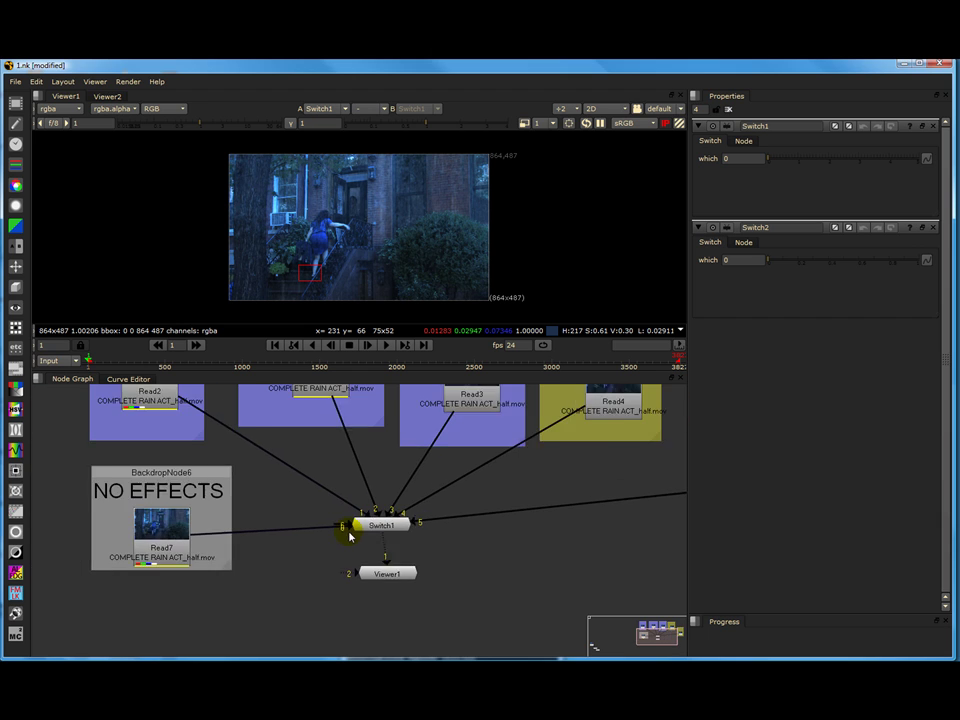
pyautogui.click(339, 575)
pyautogui.moveTo(310, 572); pyautogui.dragTo(315, 621, button='middle')
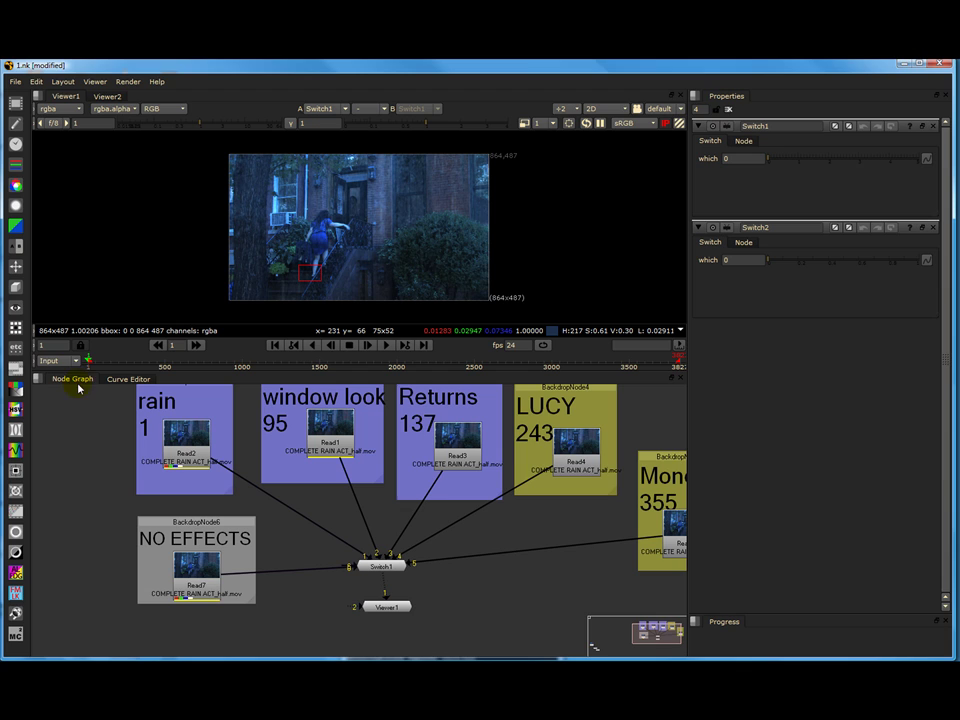
# - Set a keyframe on Switch1's which value at frame 1 and adjust it
pyautogui.click(926, 159)
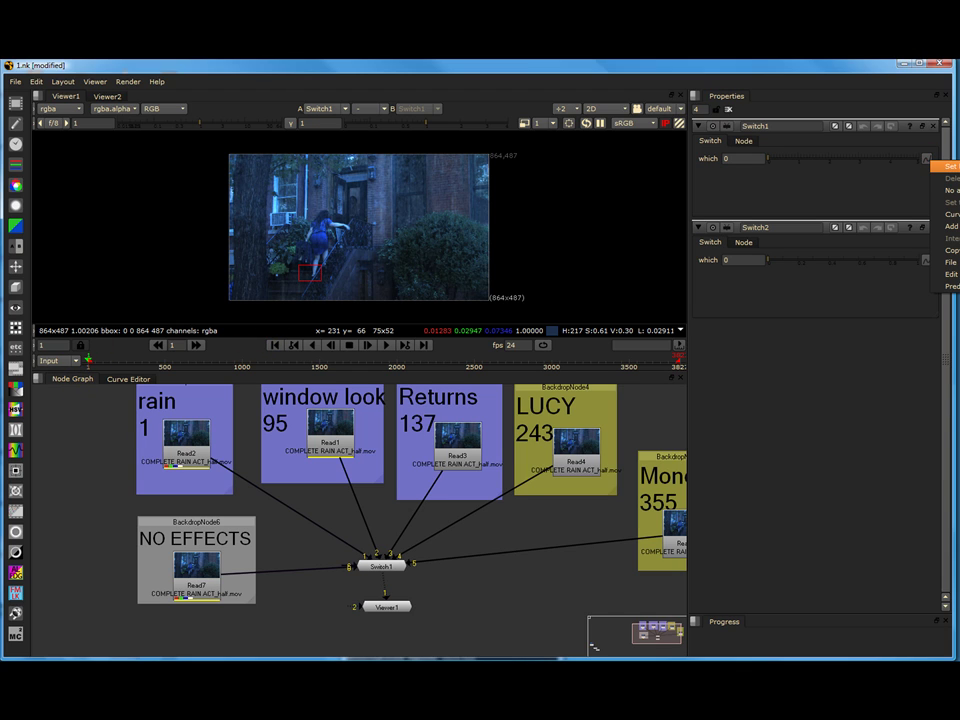
pyautogui.click(950, 166)
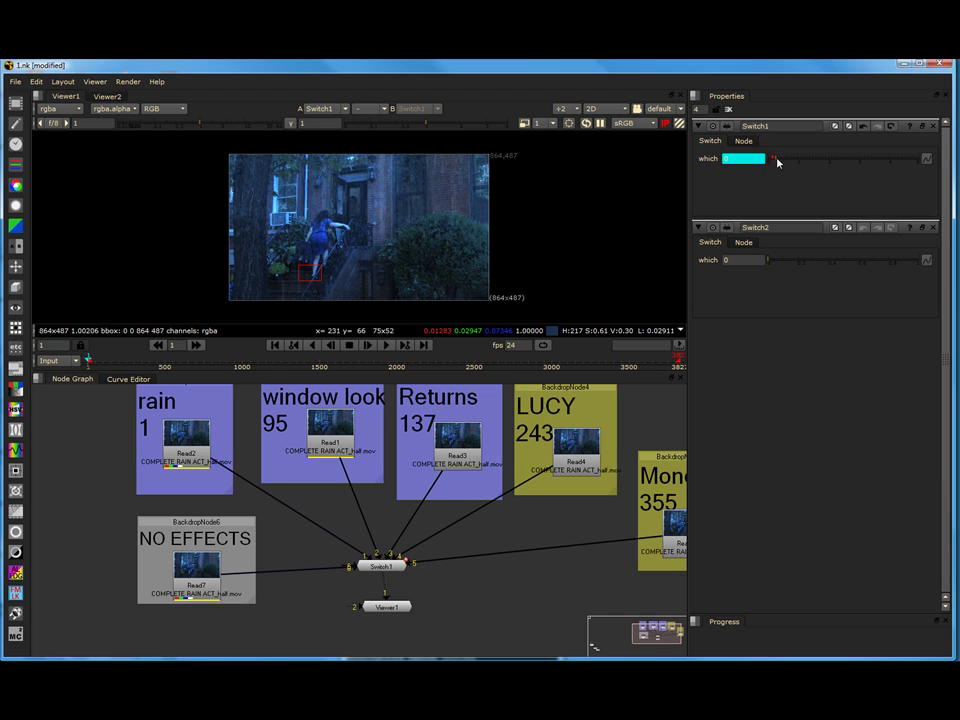
pyautogui.moveTo(778, 162); pyautogui.dragTo(880, 174)
# - Jump to frame 95 to view the window look shot
pyautogui.press('Return')
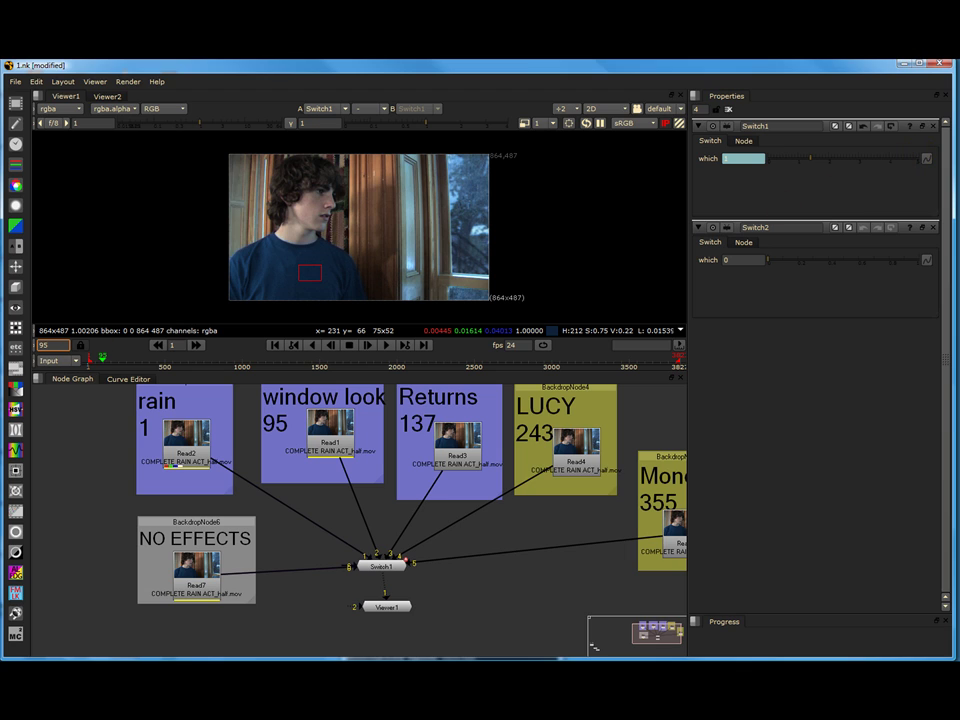
pyautogui.click(178, 467)
pyautogui.click(107, 450)
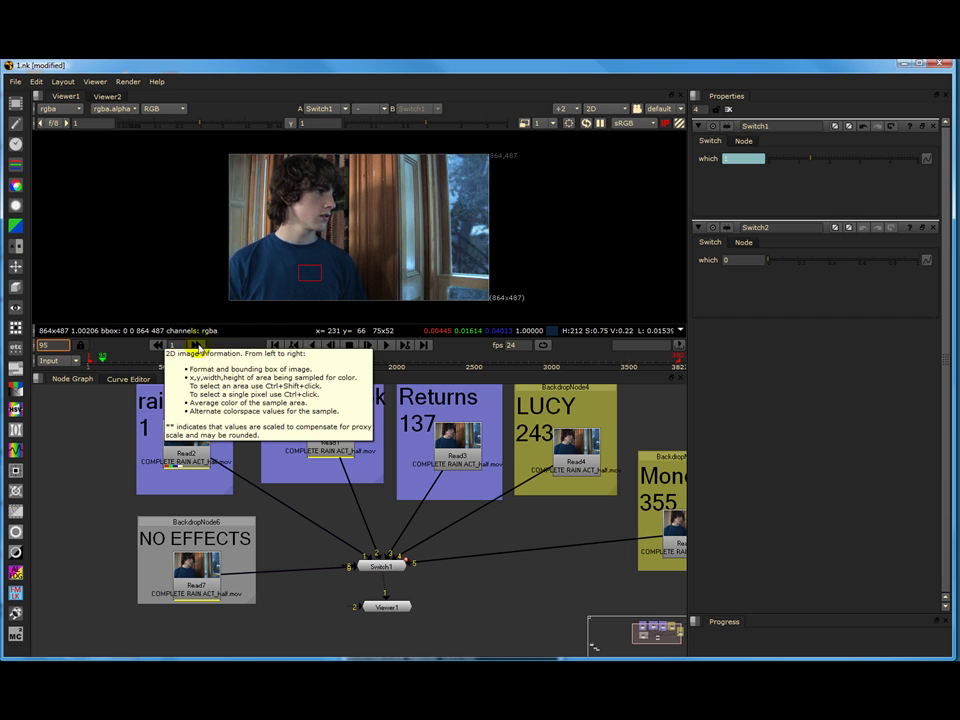
# - Key which at frame 94, then raise it to 2 at frame 95 so Read1 plays
pyautogui.click(157, 344)
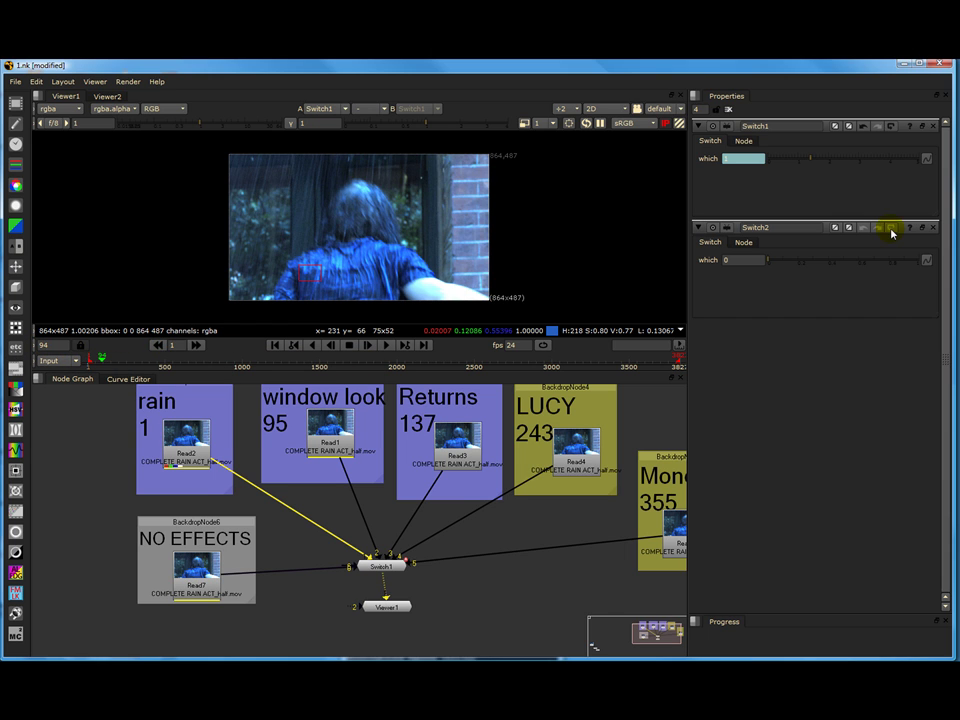
pyautogui.click(926, 159)
pyautogui.click(941, 164)
pyautogui.click(724, 158)
pyautogui.click(199, 348)
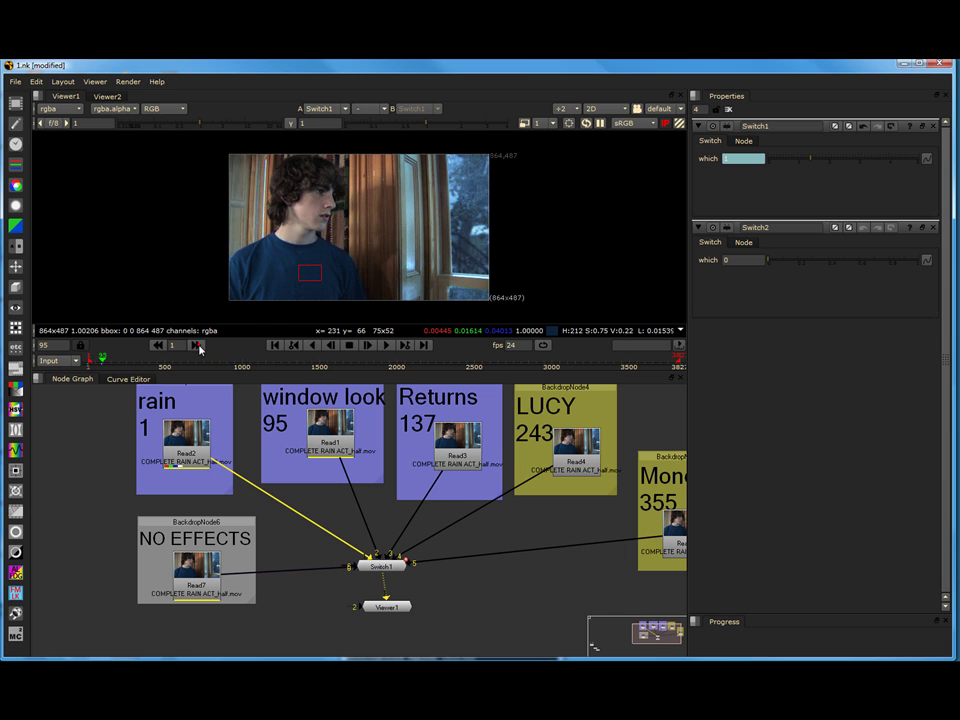
pyautogui.click(838, 161)
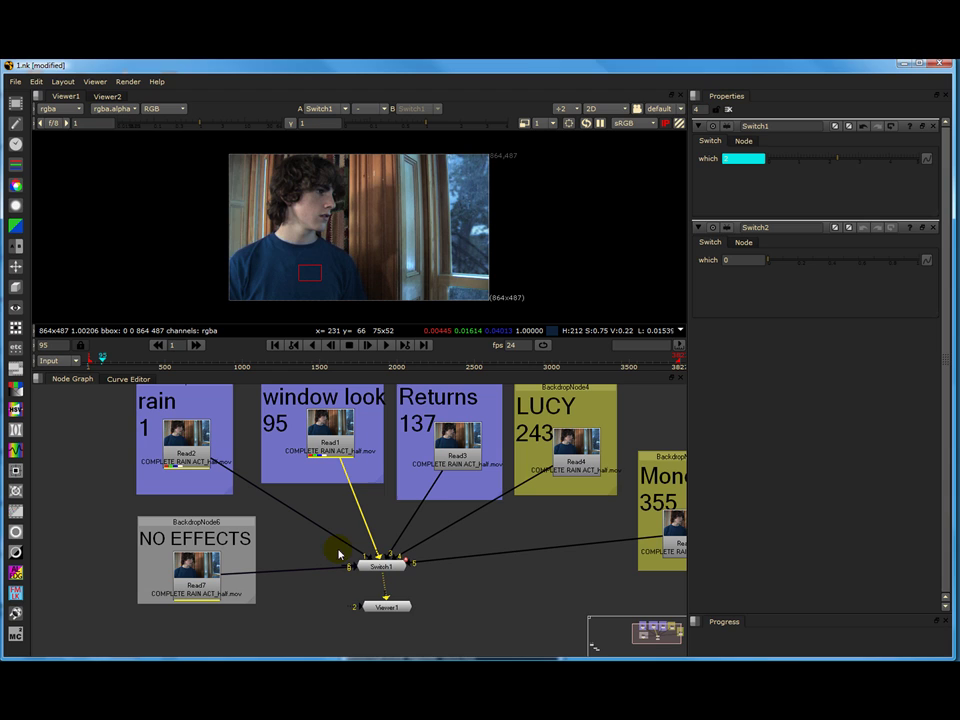
# - Key which at frame 136, then switch it to Read3's Returns clip at frame 137
pyautogui.doubleClick(40, 344)
pyautogui.write('137')
pyautogui.press('Return')
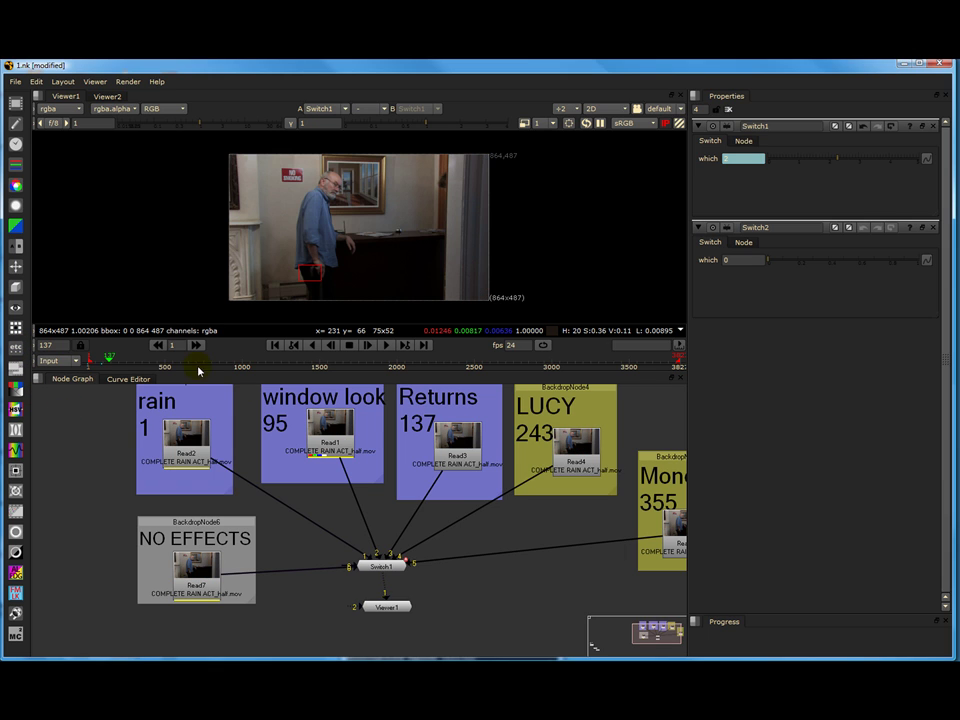
pyautogui.click(157, 345)
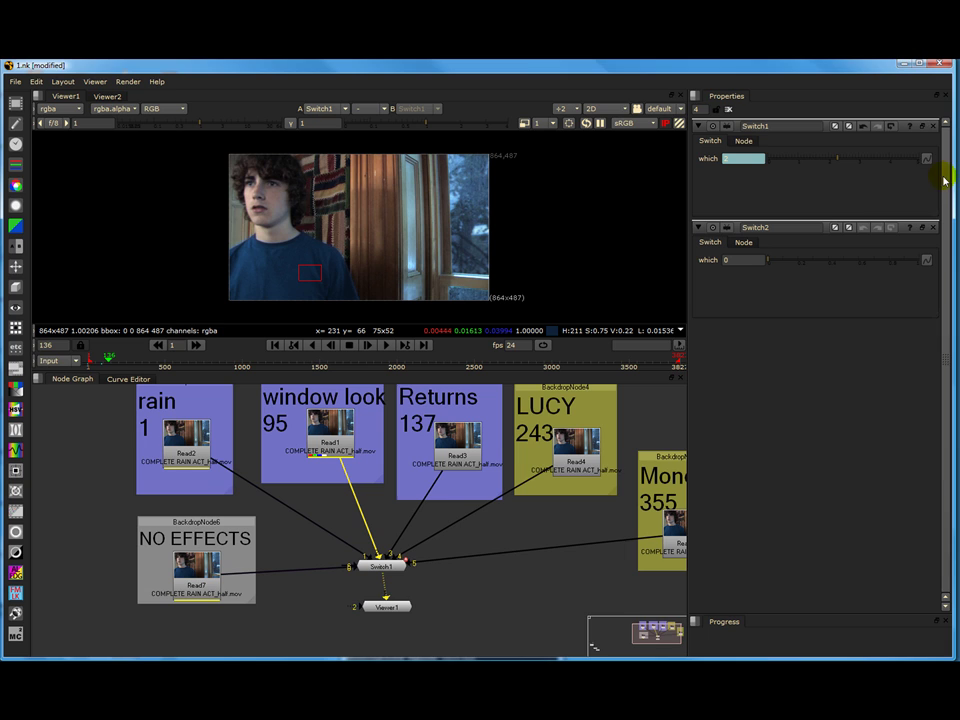
pyautogui.click(922, 157)
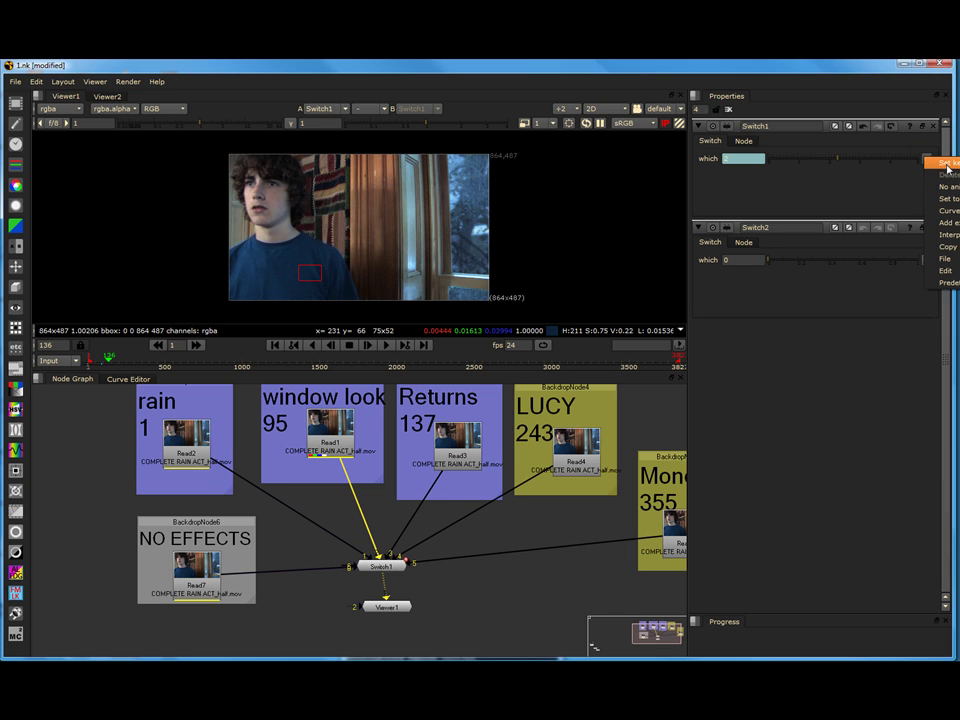
pyautogui.click(942, 168)
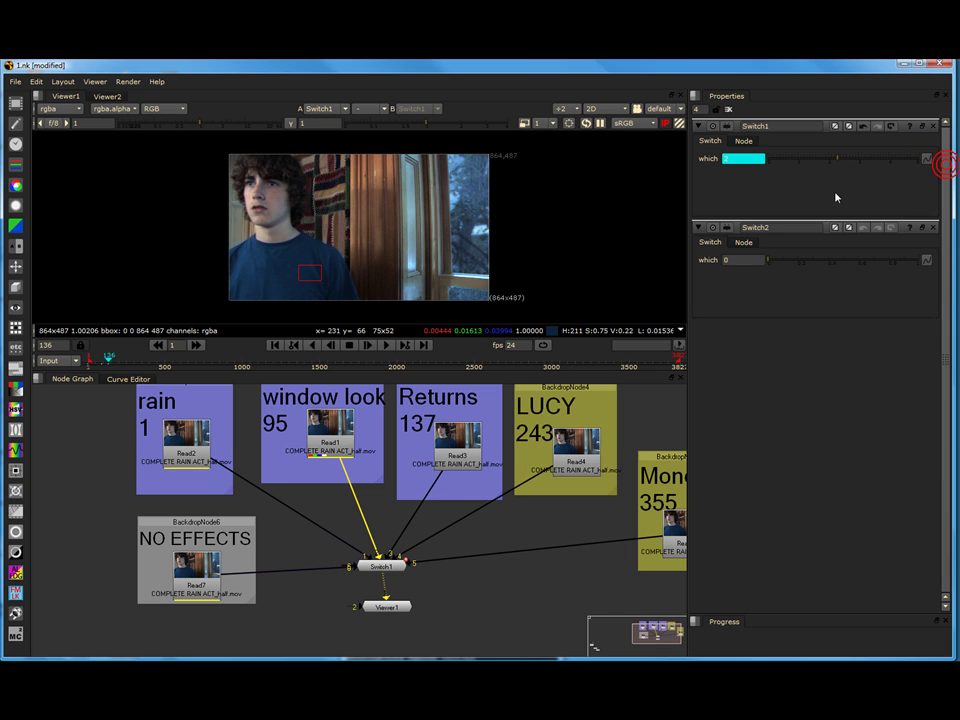
pyautogui.click(199, 346)
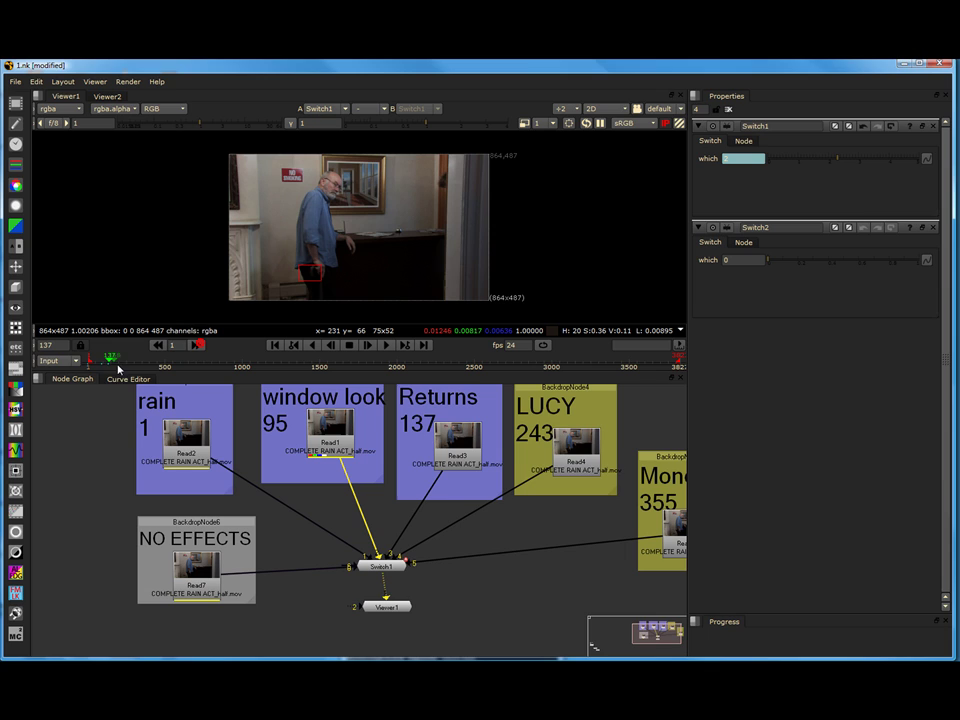
pyautogui.click(870, 163)
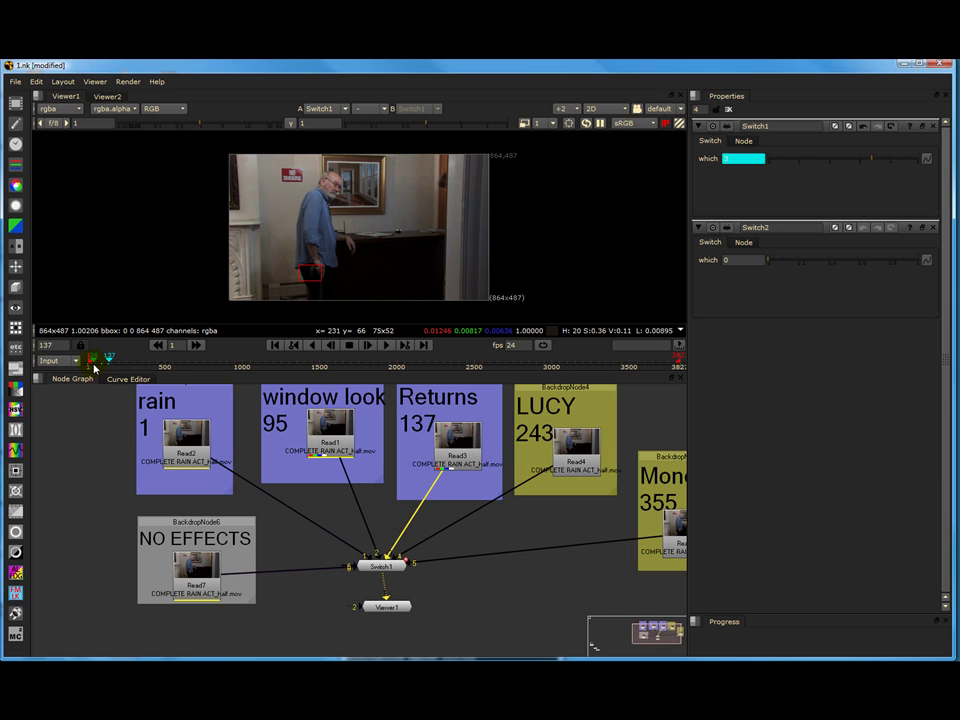
# - Add a hold key on which at frame 242 and step to frame 243
pyautogui.click(46, 345)
pyautogui.write('243')
pyautogui.press('Return')
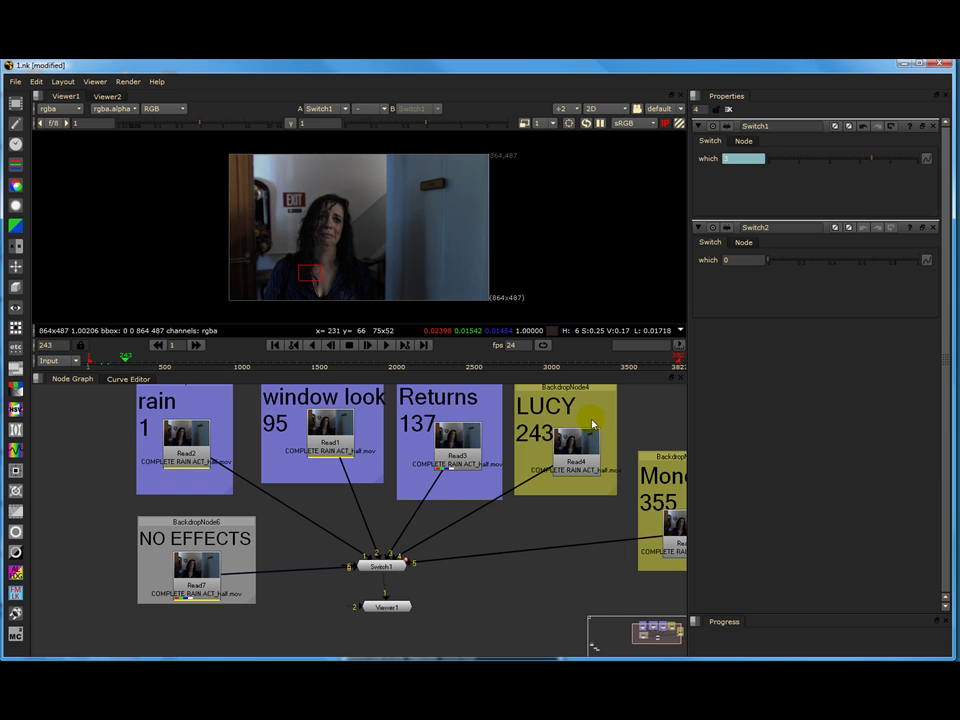
pyautogui.click(156, 345)
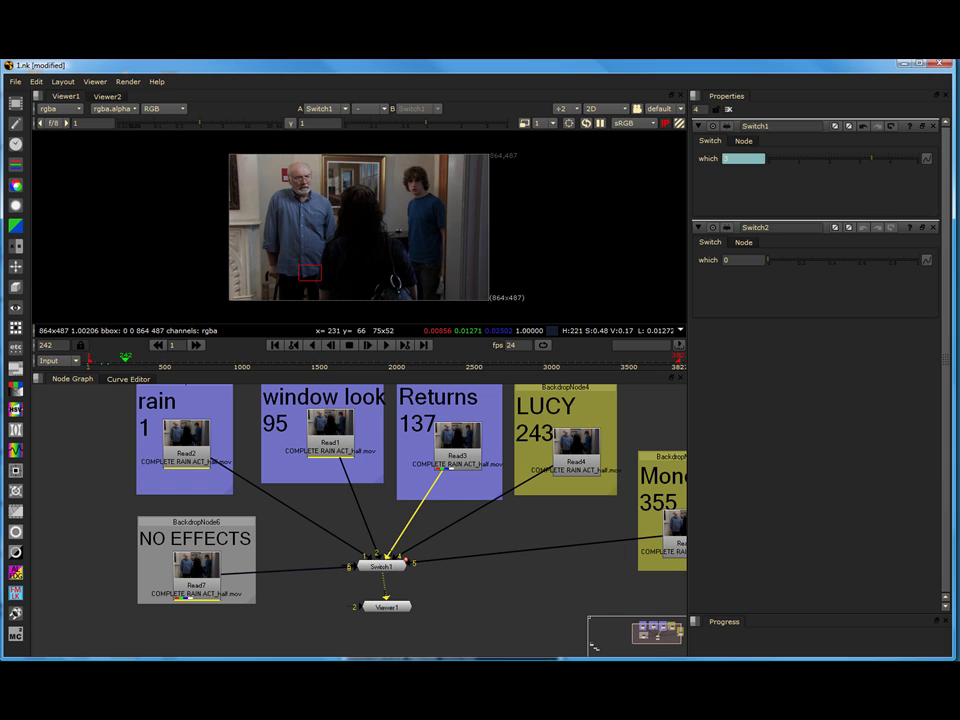
pyautogui.click(926, 159)
pyautogui.click(946, 167)
pyautogui.click(199, 345)
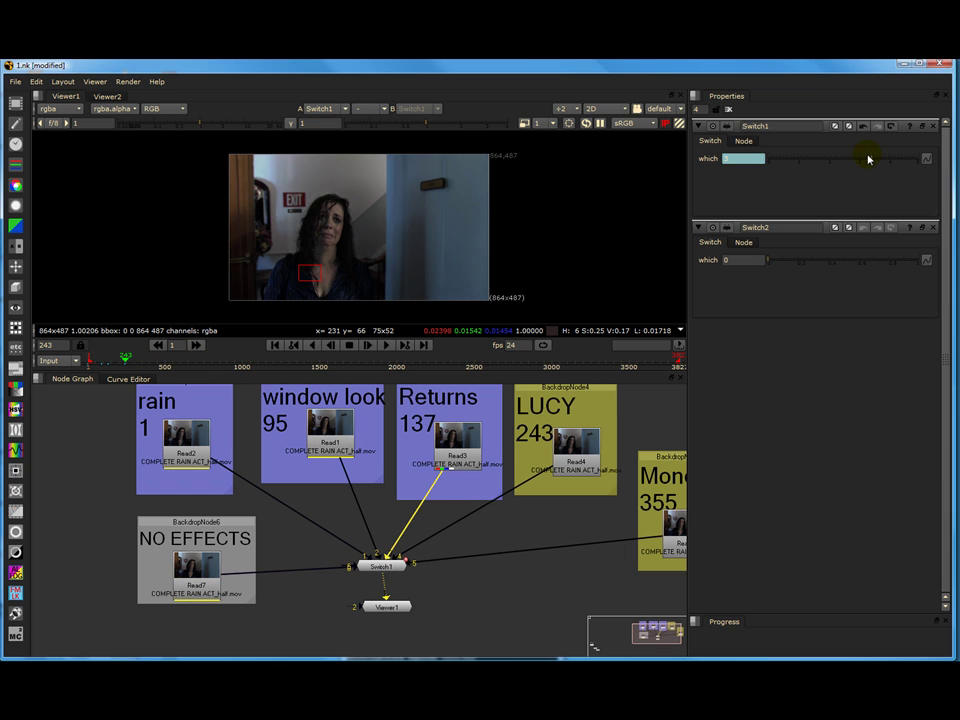
# - Set Switch1's which to 4 (LUCY) at frame 243 and add a hold key at frame 354
pyautogui.moveTo(888, 166); pyautogui.dragTo(893, 168)
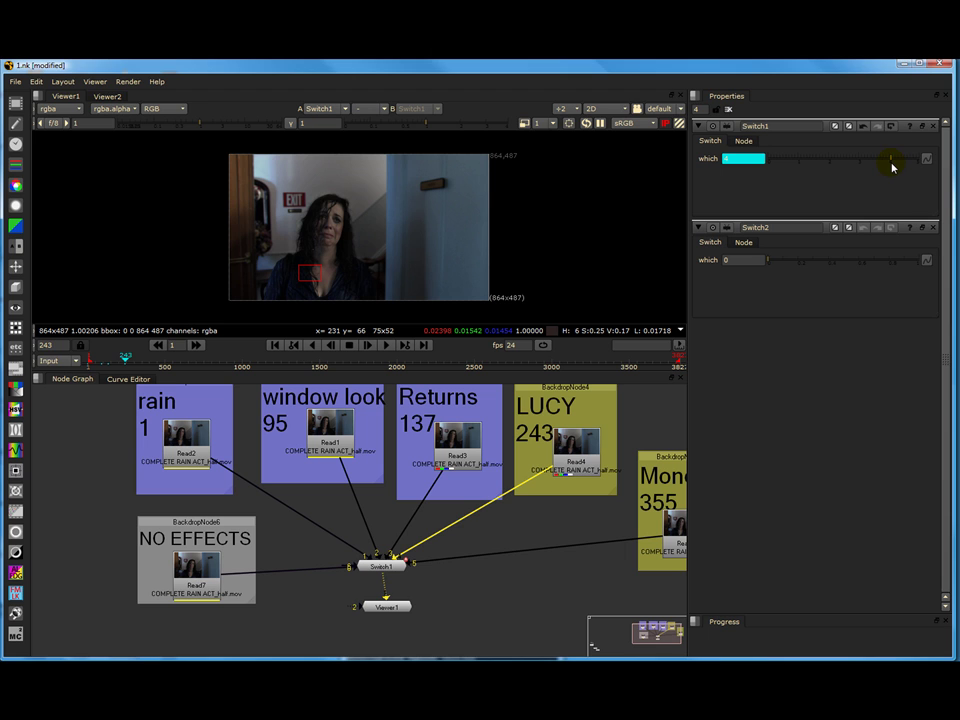
pyautogui.moveTo(528, 531); pyautogui.dragTo(431, 534, button='middle')
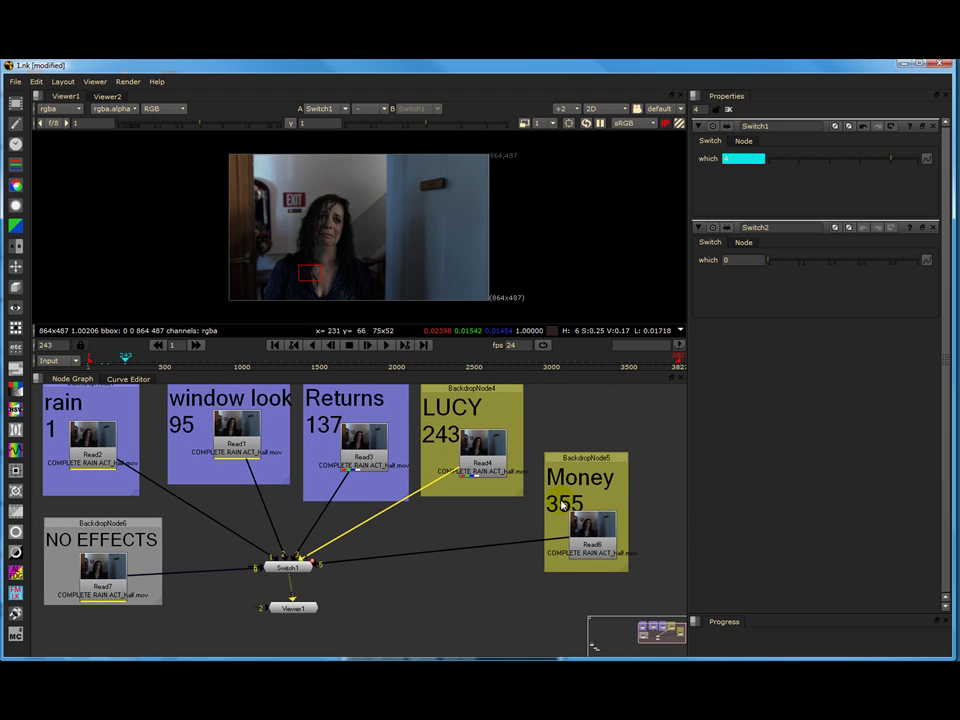
pyautogui.doubleClick(47, 345)
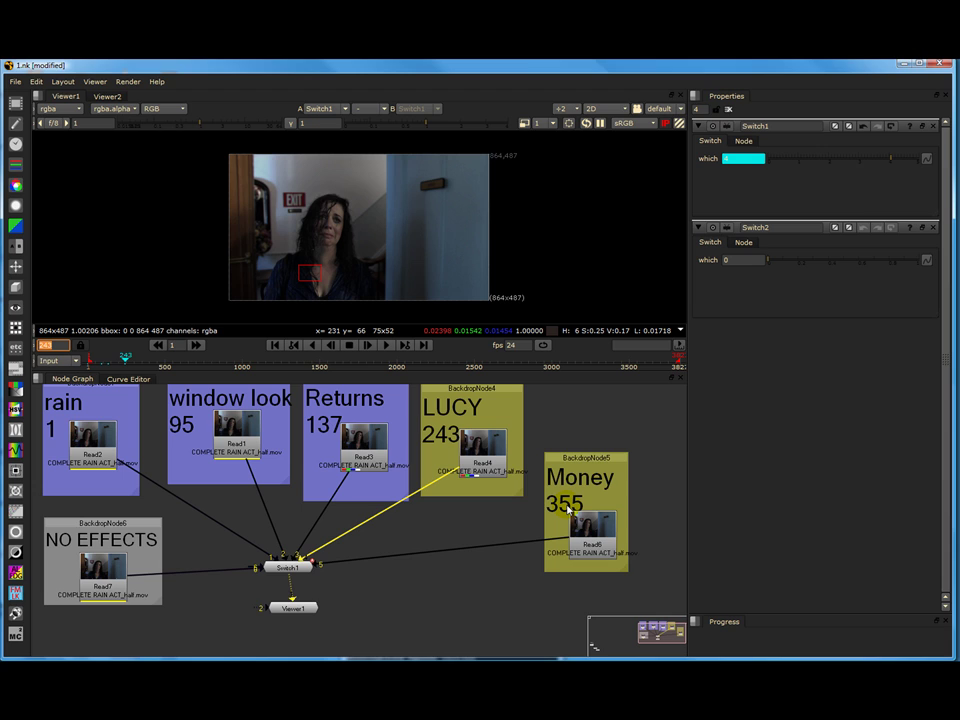
pyautogui.write('354')
pyautogui.press('Return')
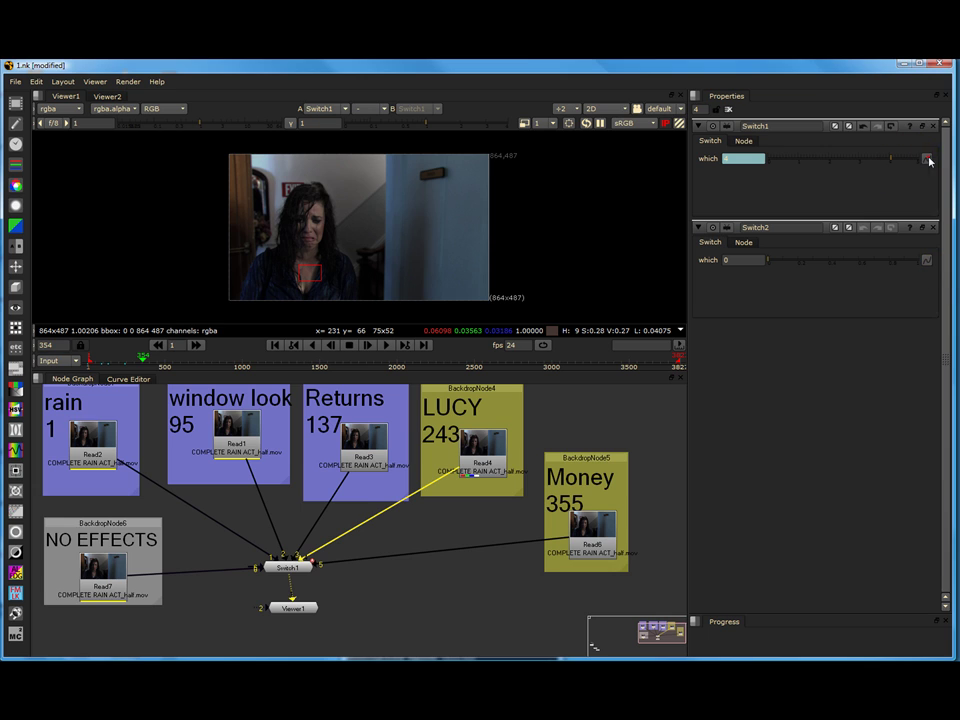
pyautogui.click(926, 158)
pyautogui.click(928, 162)
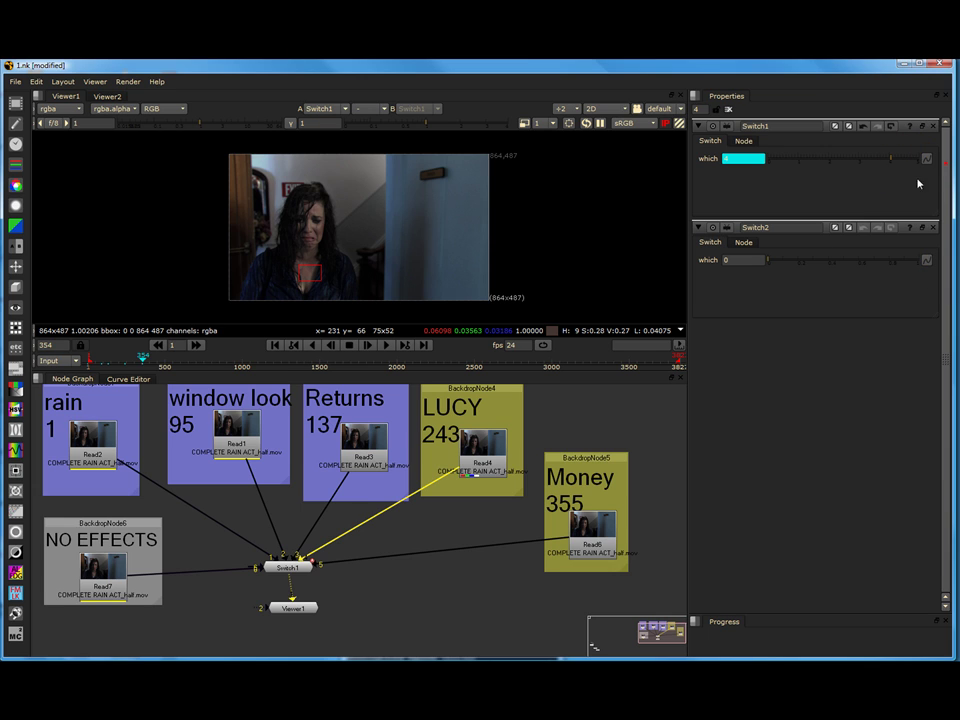
# - Cut to the Money clip (which 5) at frame 355, then scrub the timeline to check the cuts
pyautogui.click(196, 343)
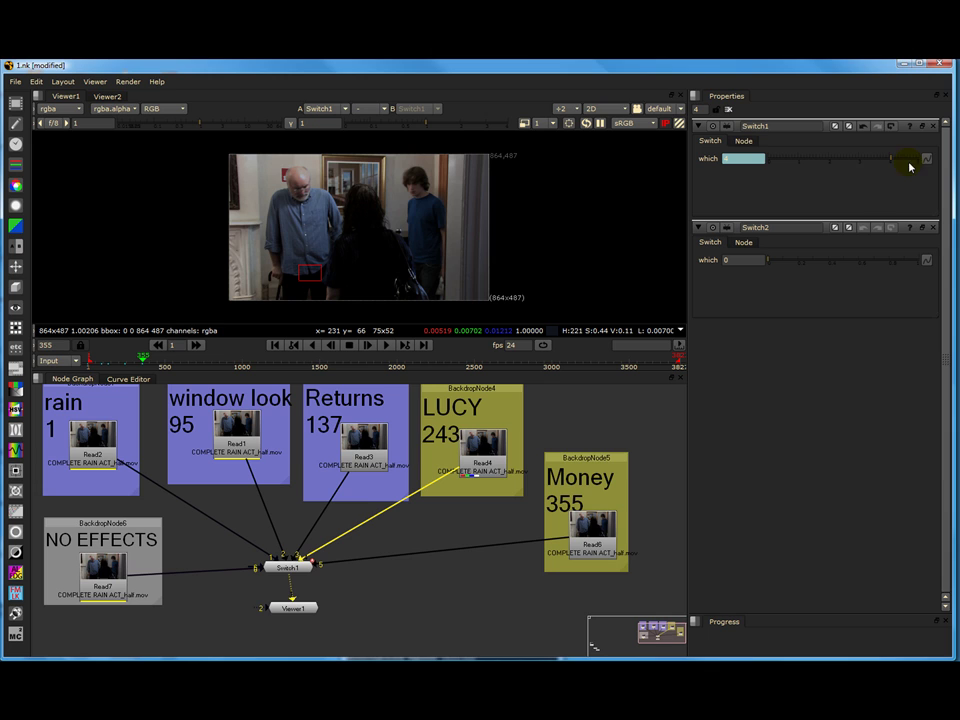
pyautogui.moveTo(891, 158); pyautogui.dragTo(926, 162)
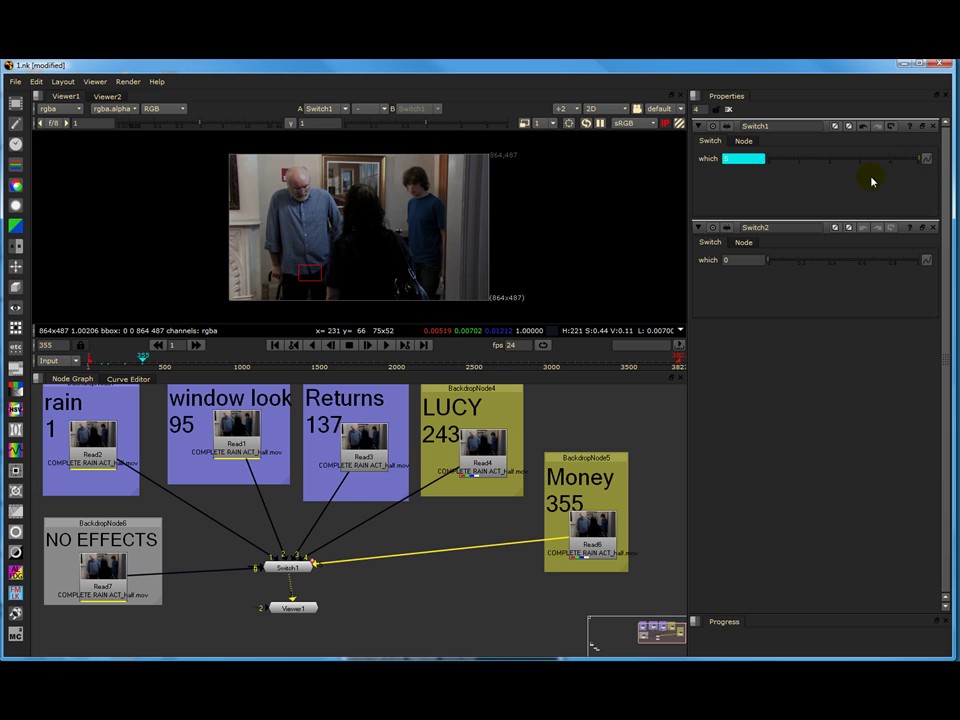
pyautogui.scroll(-1, 395, 525)
pyautogui.scroll(-1, 360, 520)
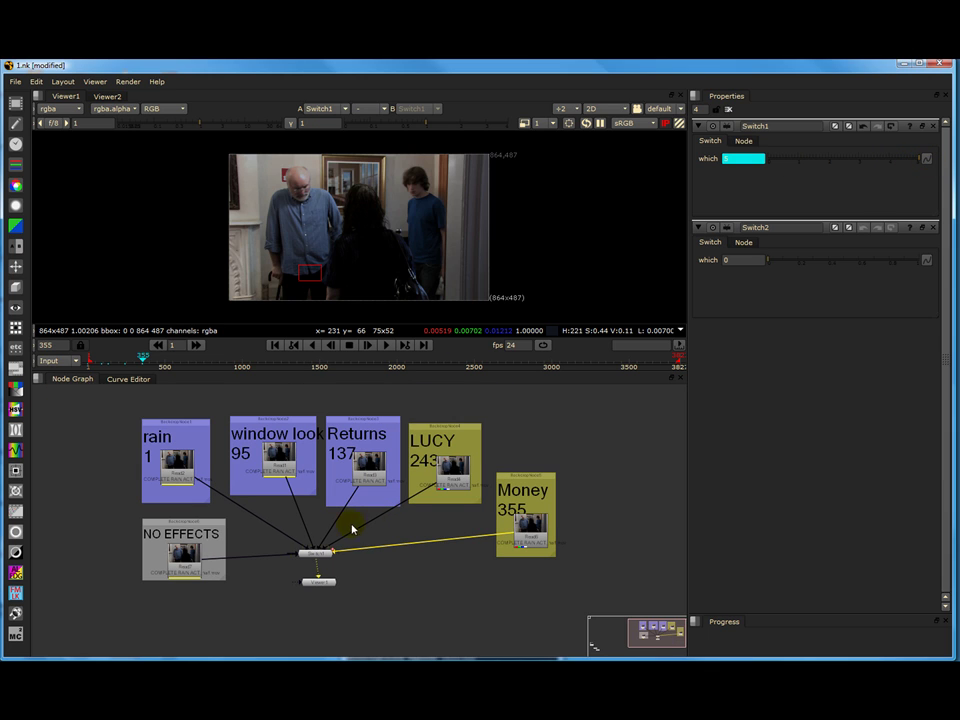
pyautogui.click(273, 346)
pyautogui.moveTo(86, 360); pyautogui.dragTo(113, 362)
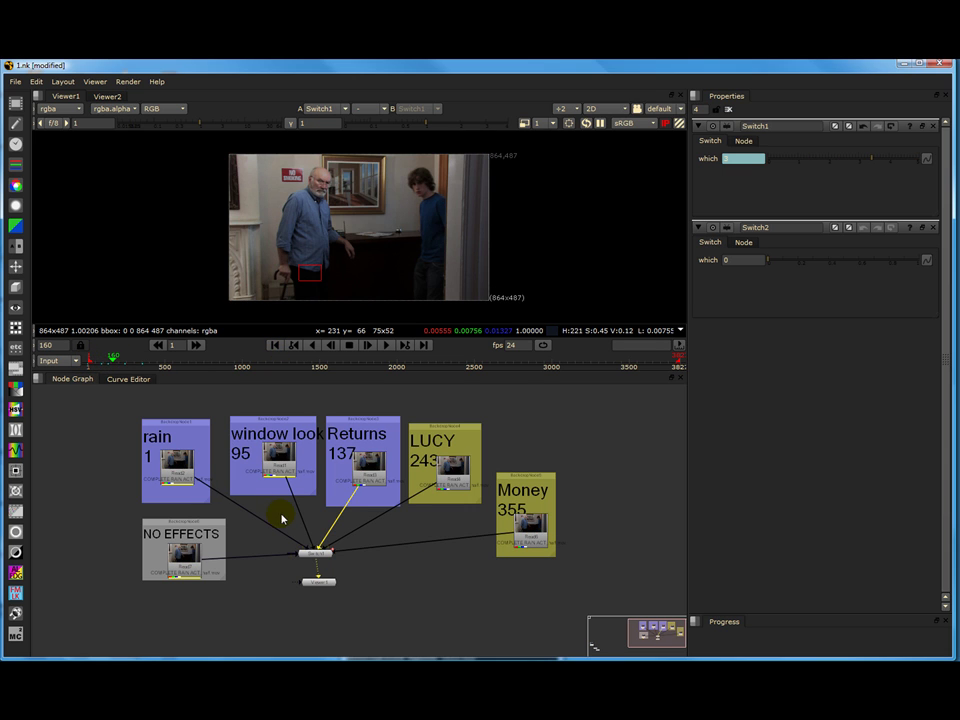